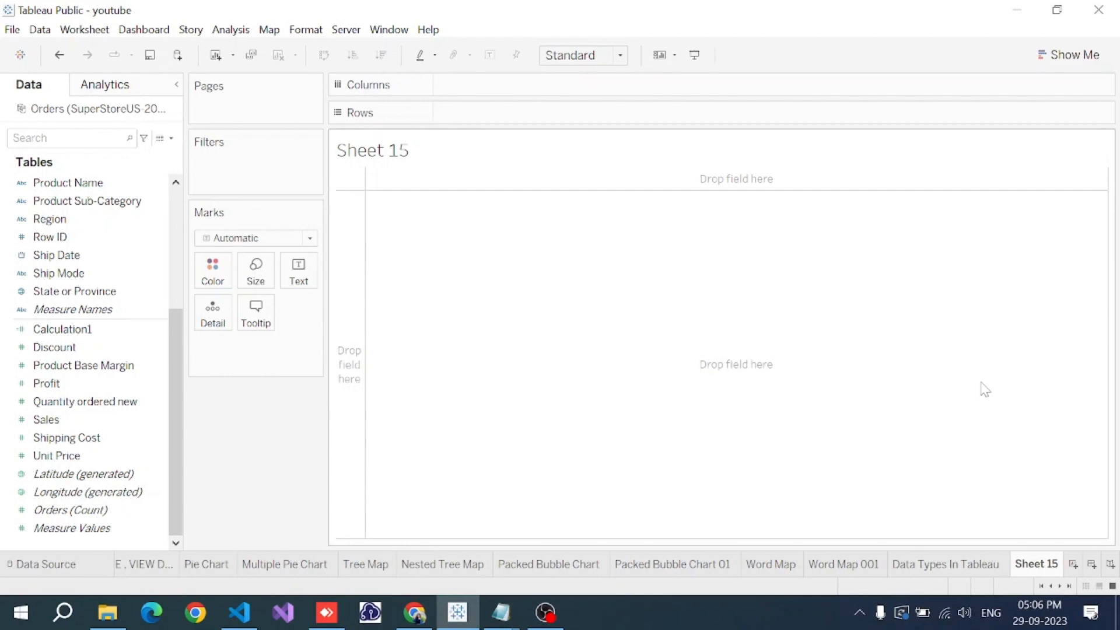
left_click(930, 564)
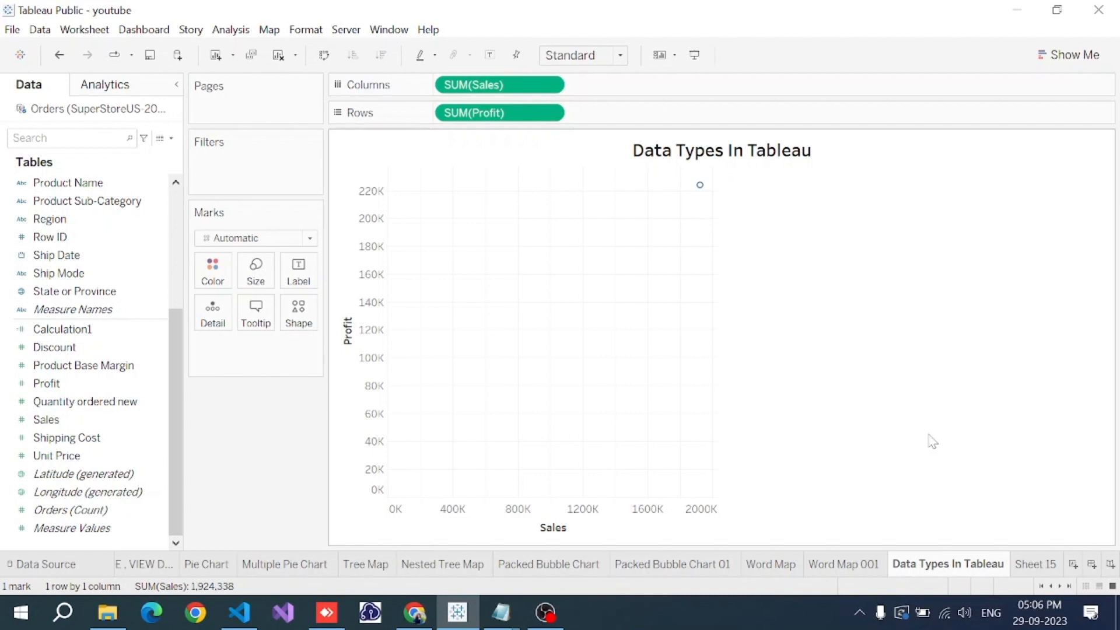
left_click(1035, 564)
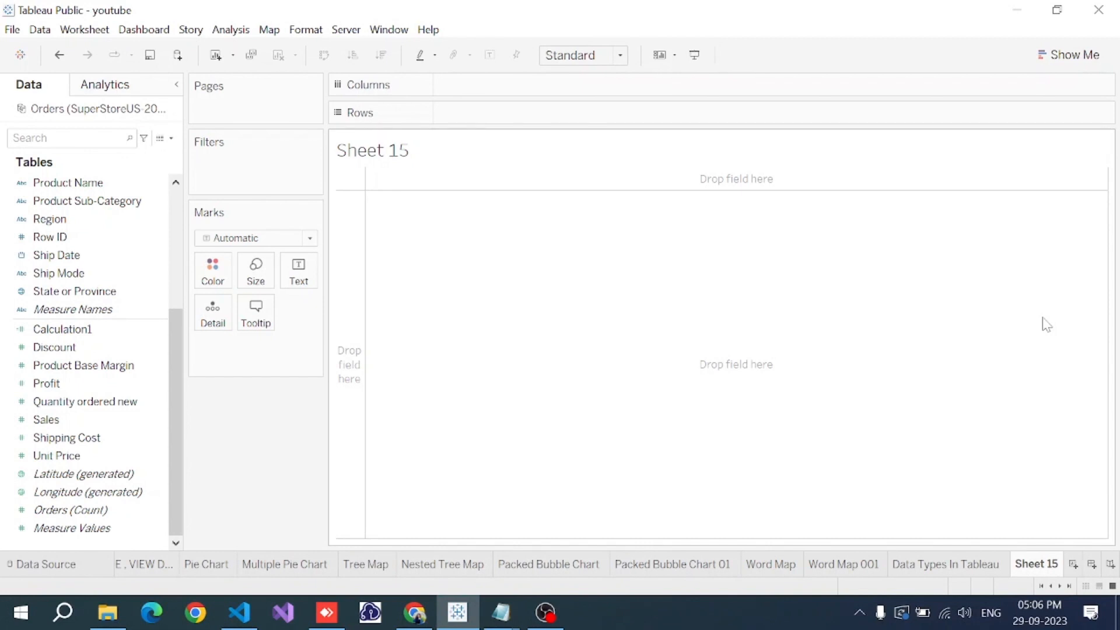
Create a filled map on Sheet 15 from State or Province, Country and Profit using Show Me
left_click(1071, 57)
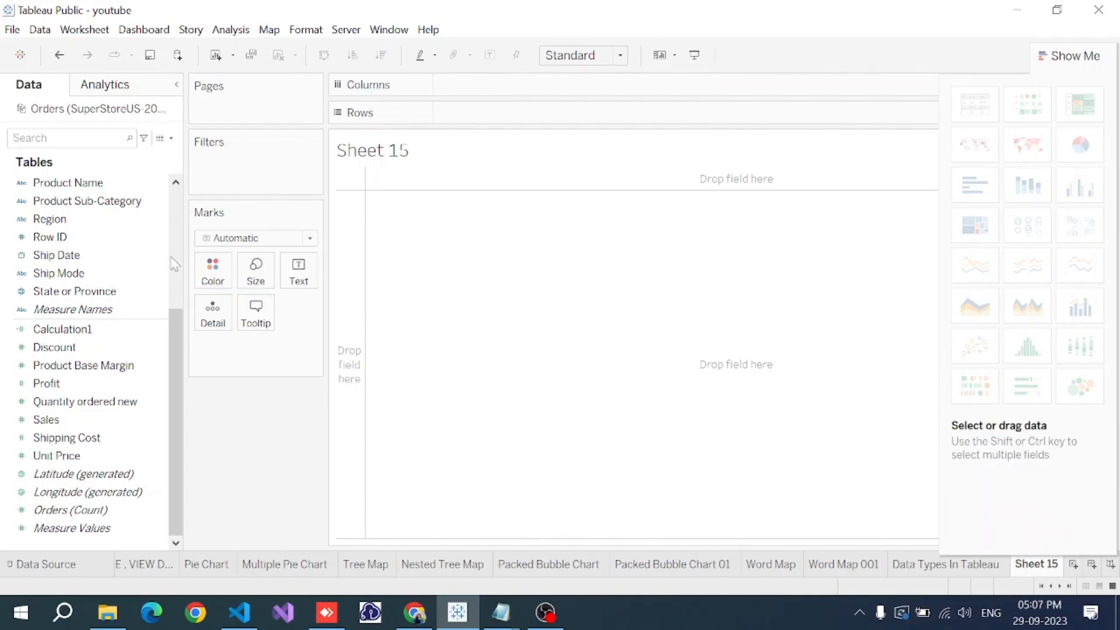
scroll(59, 219, "up", 5)
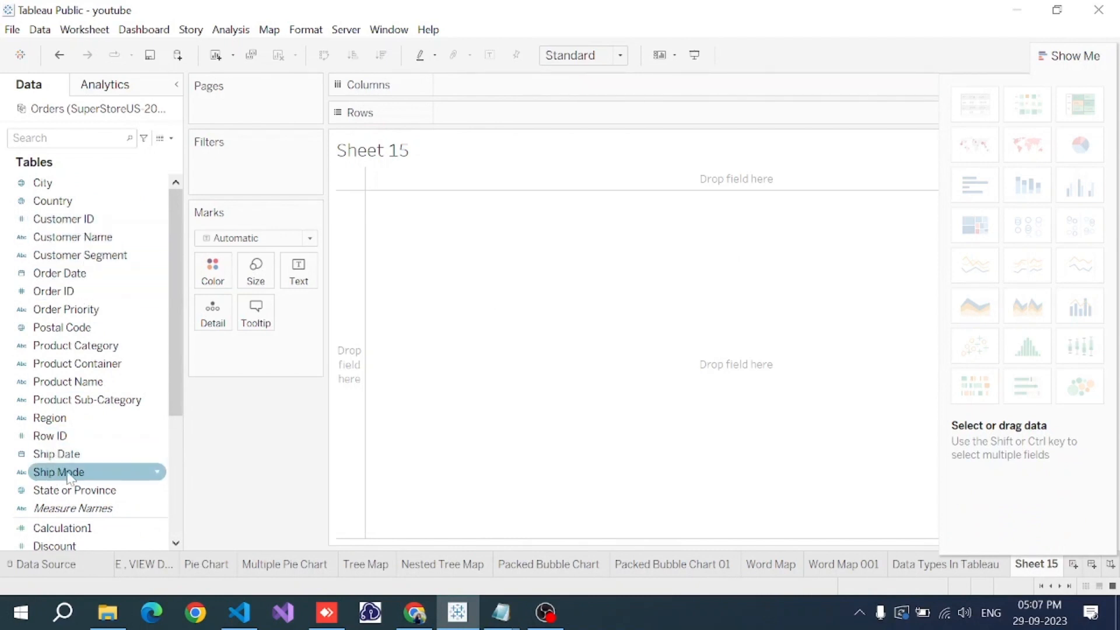
left_click(54, 494)
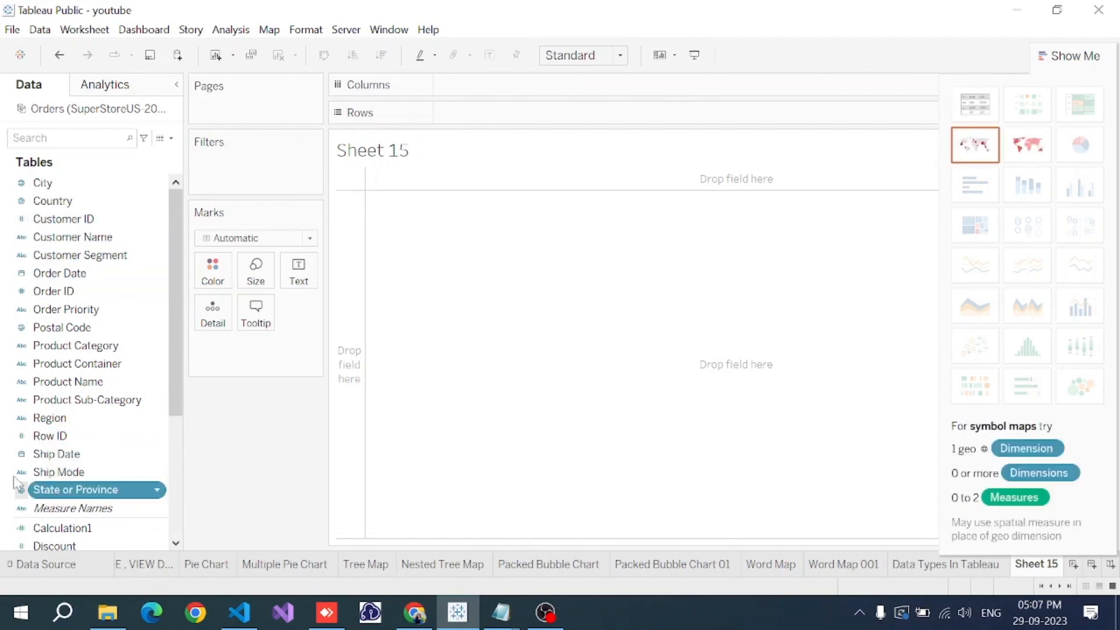
left_click(79, 204, "ctrl")
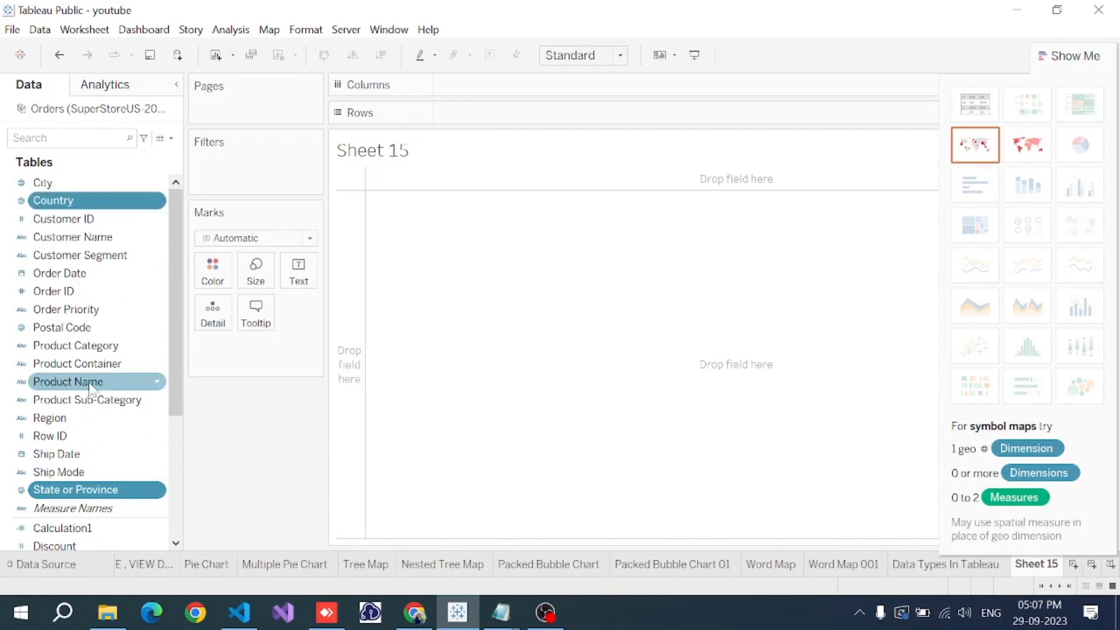
scroll(82, 384, "down", 4)
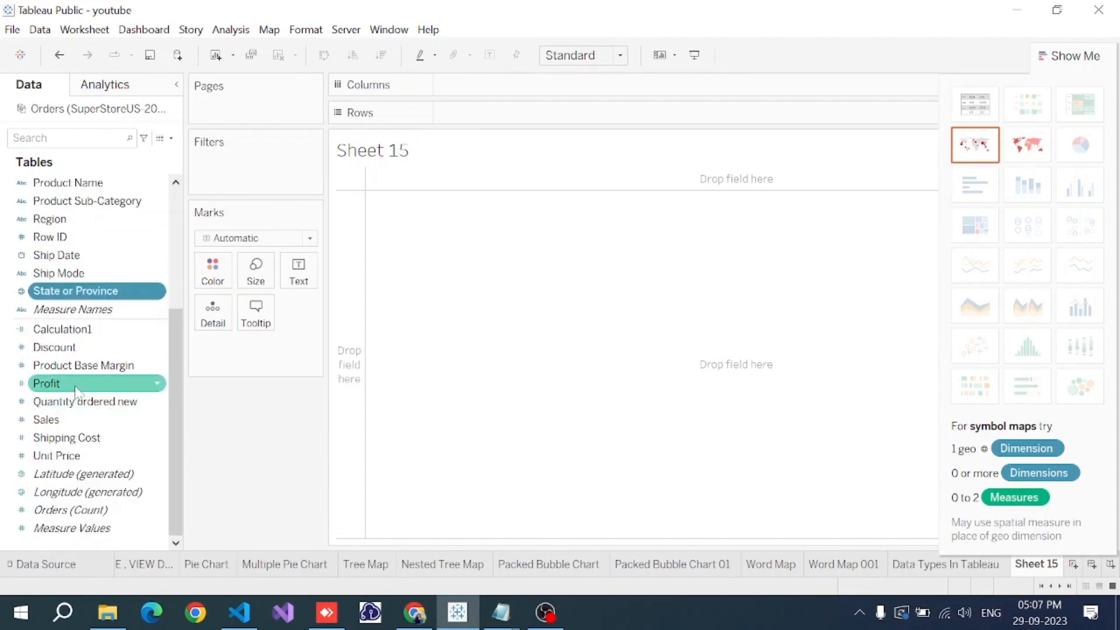
left_click(75, 388, "ctrl")
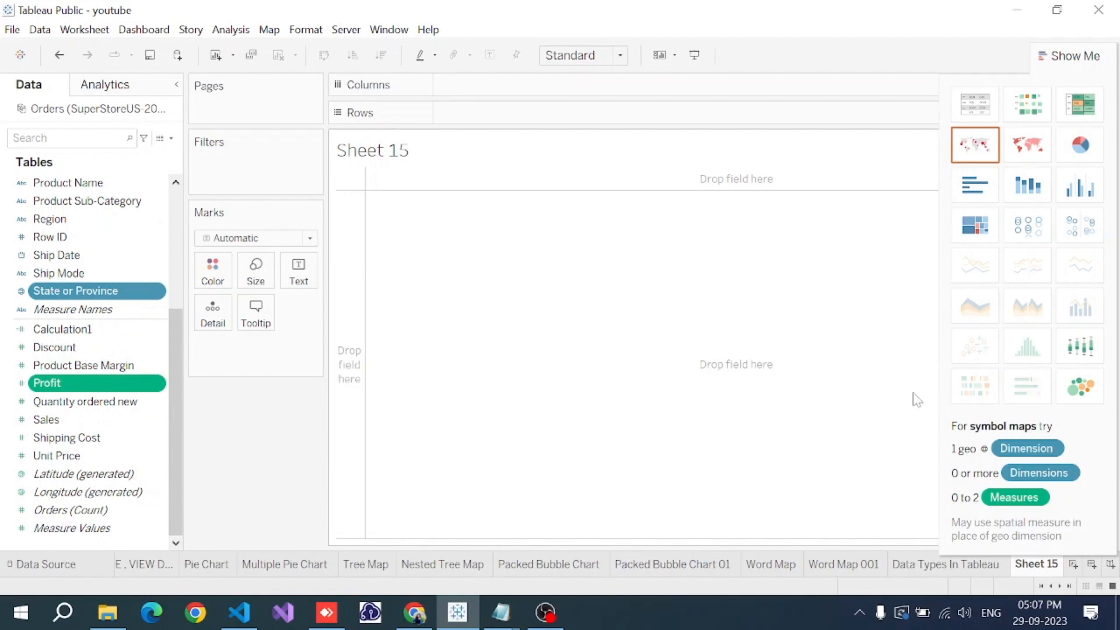
left_click(1035, 149)
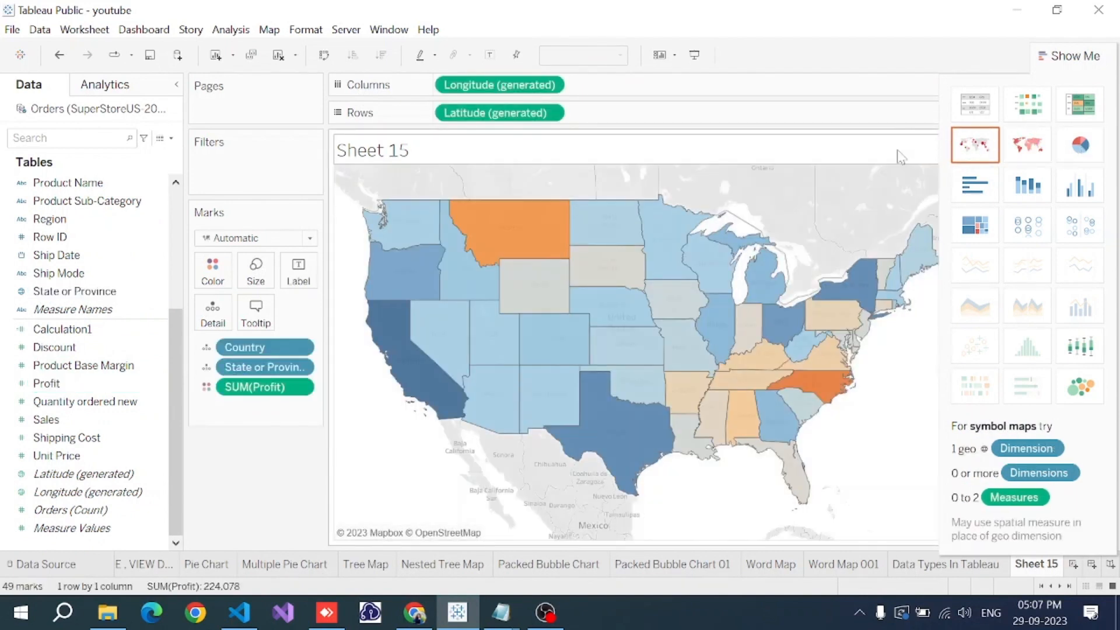
left_click(1076, 54)
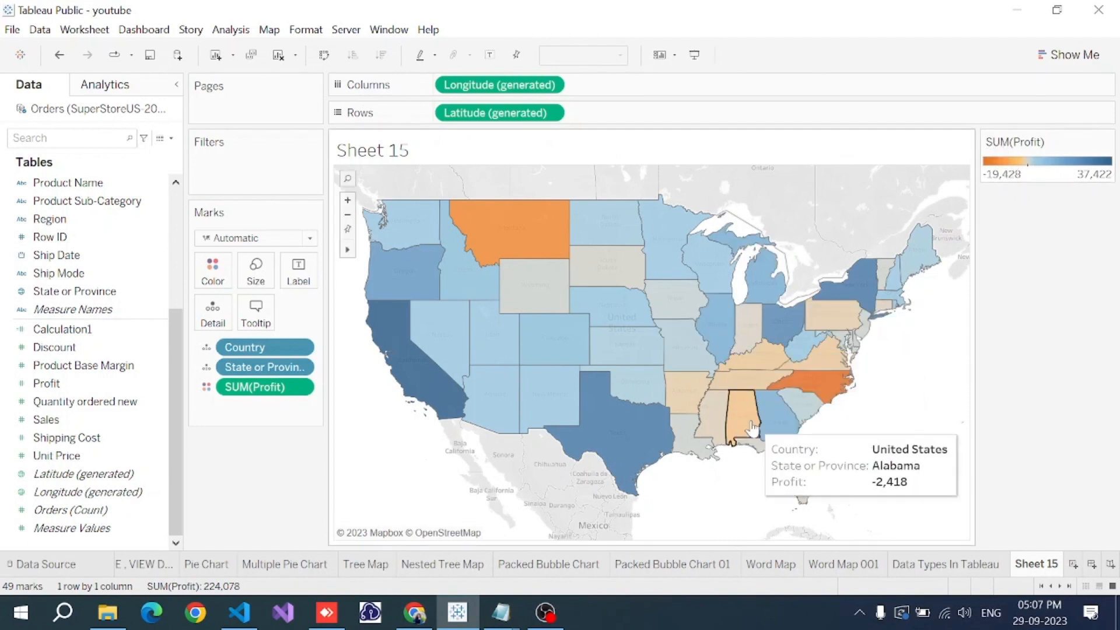
Label the states on the map with State or Province and Profit
mouse_move(517, 236)
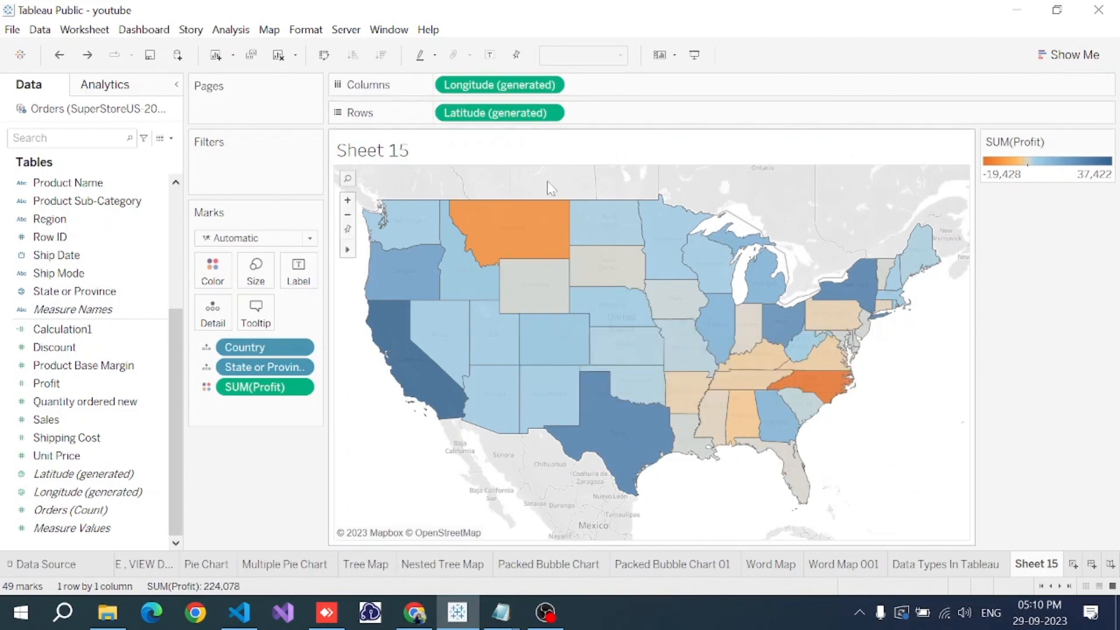
mouse_move(520, 243)
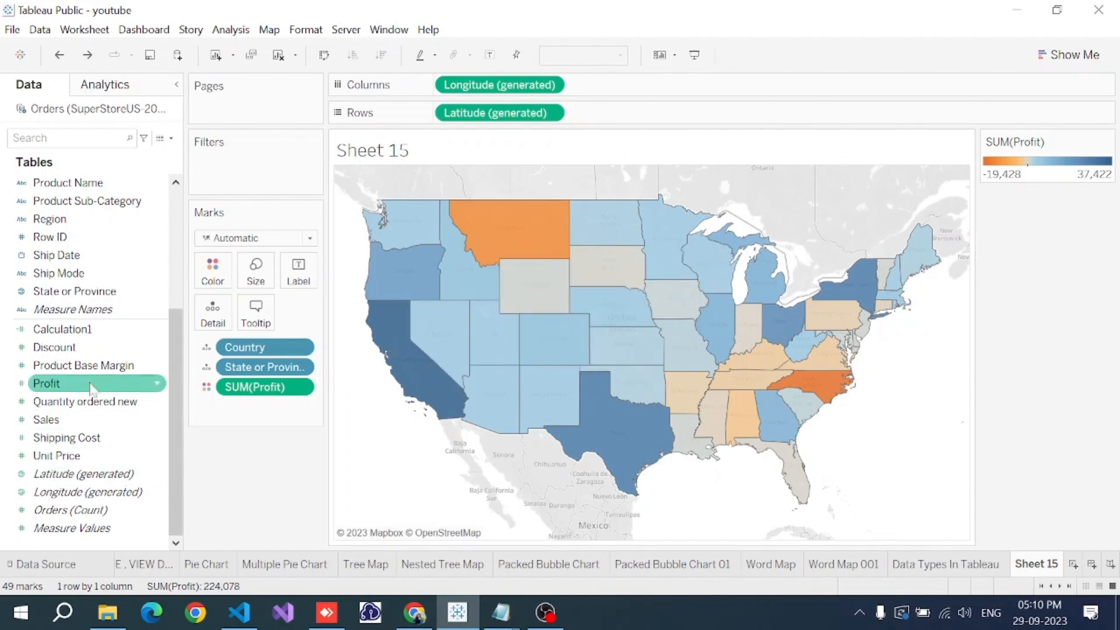
left_click(91, 295)
left_click_drag(90, 298, 295, 274)
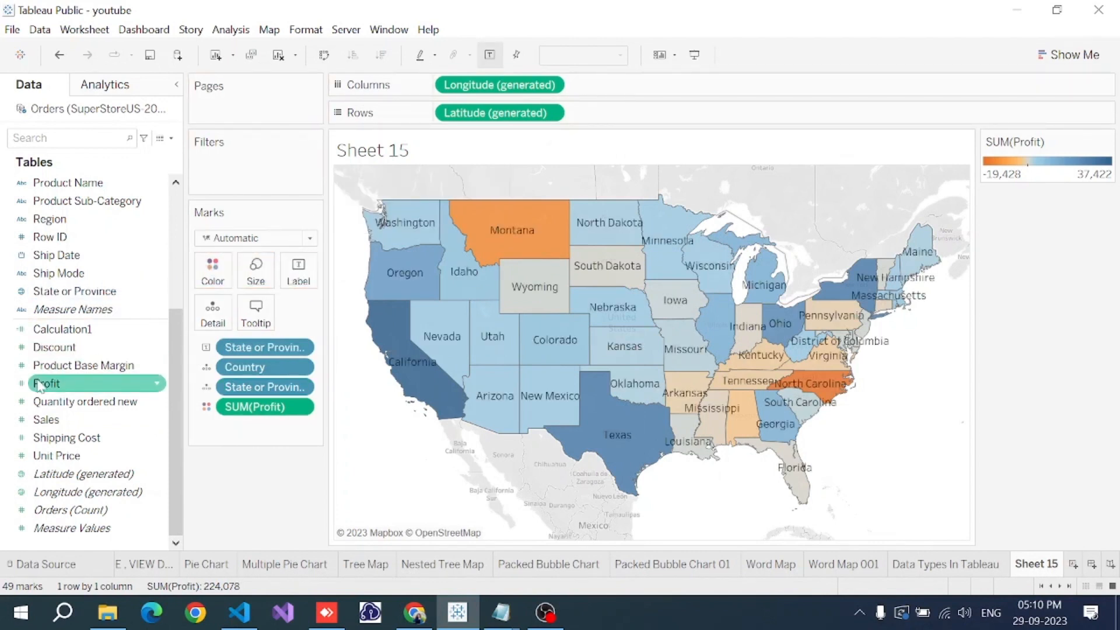
left_click_drag(42, 384, 298, 270)
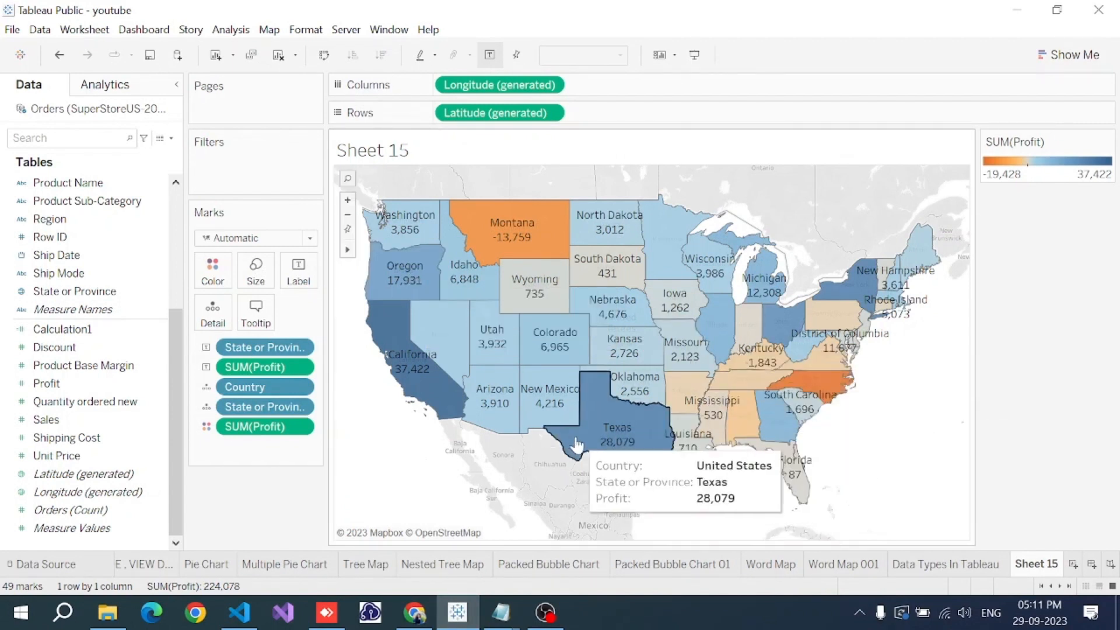
Format the worksheet's default font as size 10, black and bold
right_click(450, 330)
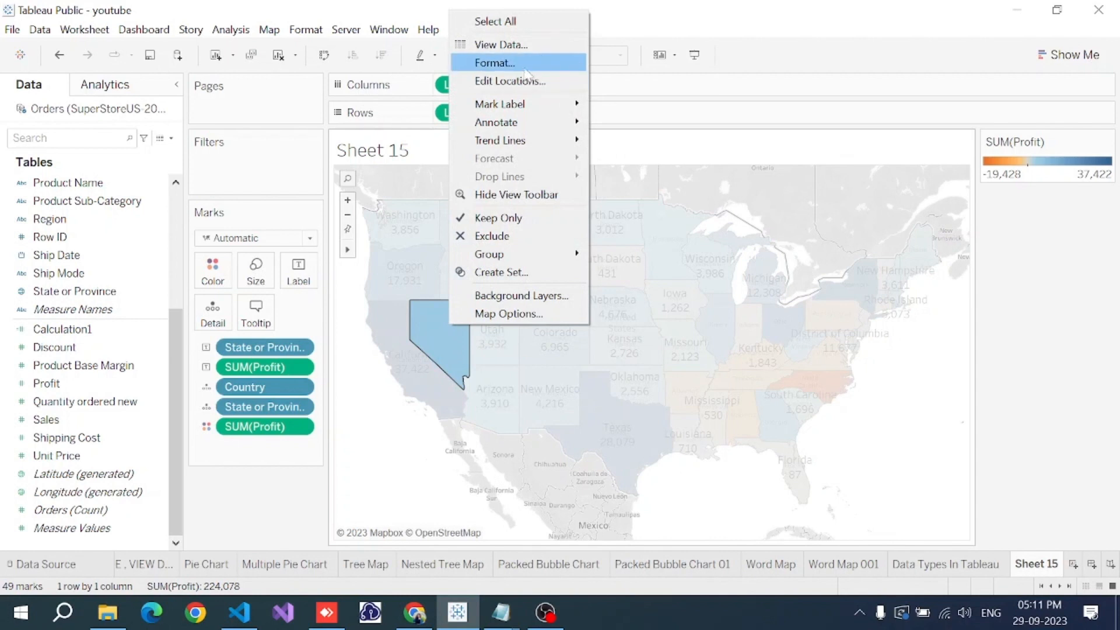
left_click(494, 63)
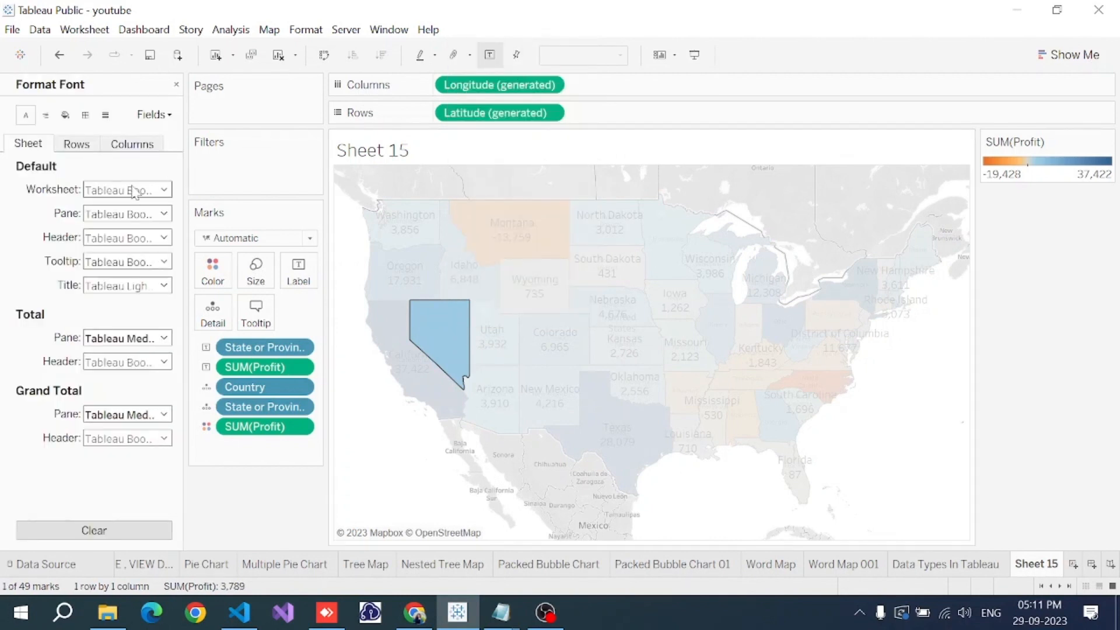
left_click(154, 192)
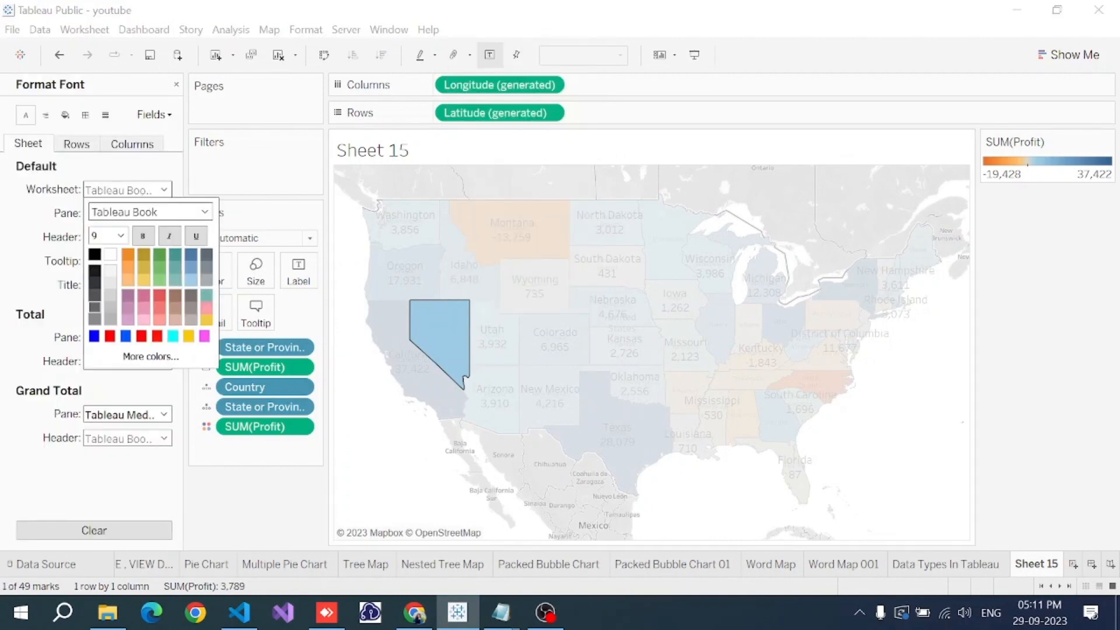
left_click(121, 236)
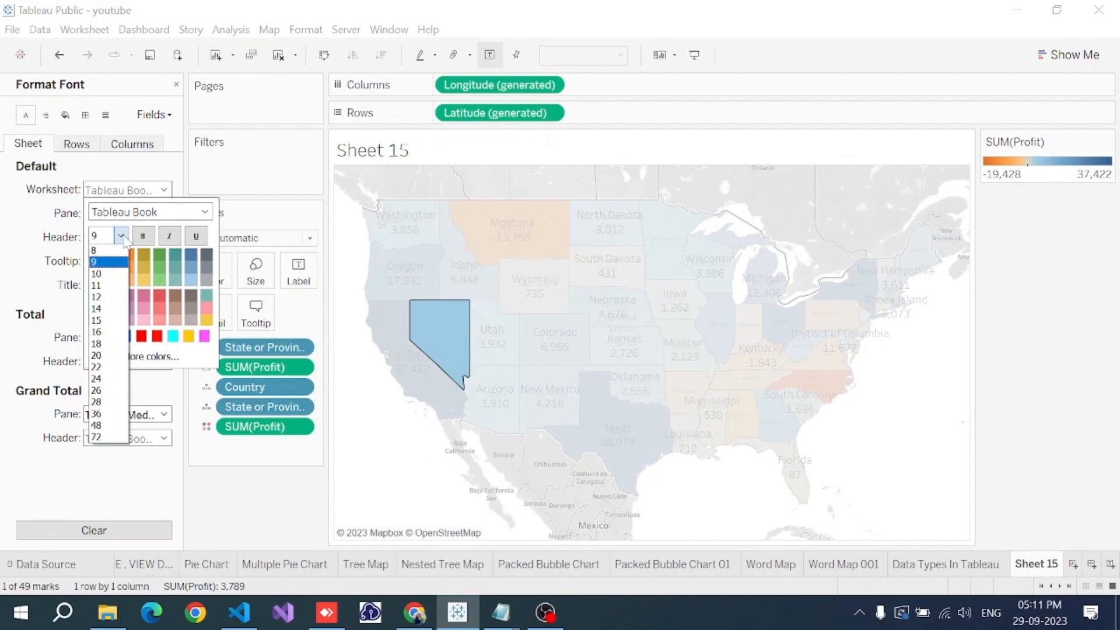
left_click(96, 273)
left_click(95, 255)
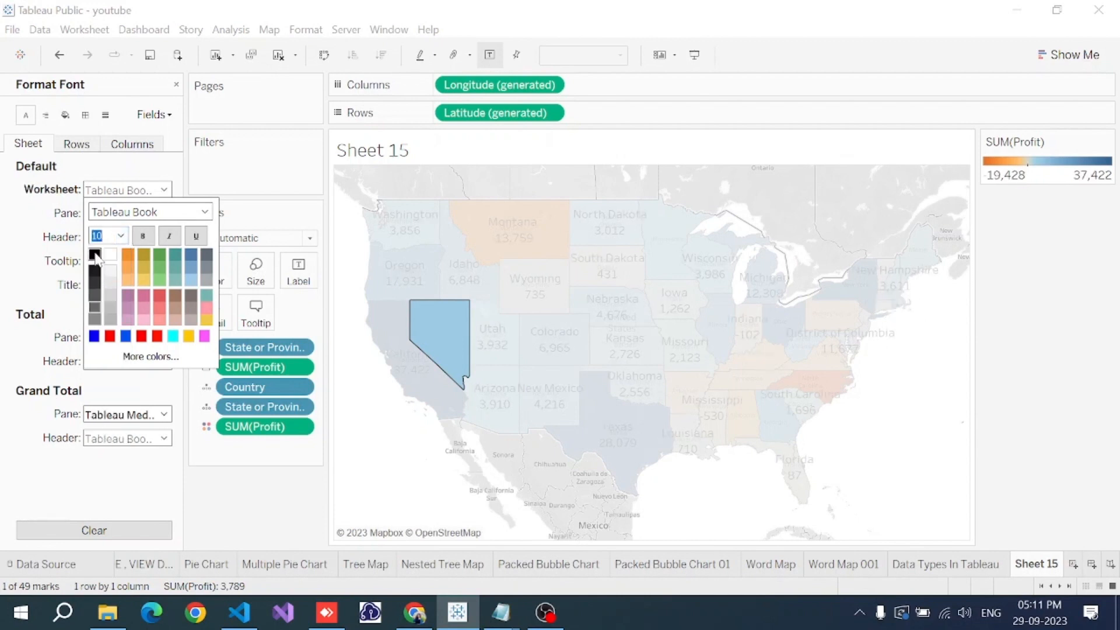
left_click(147, 236)
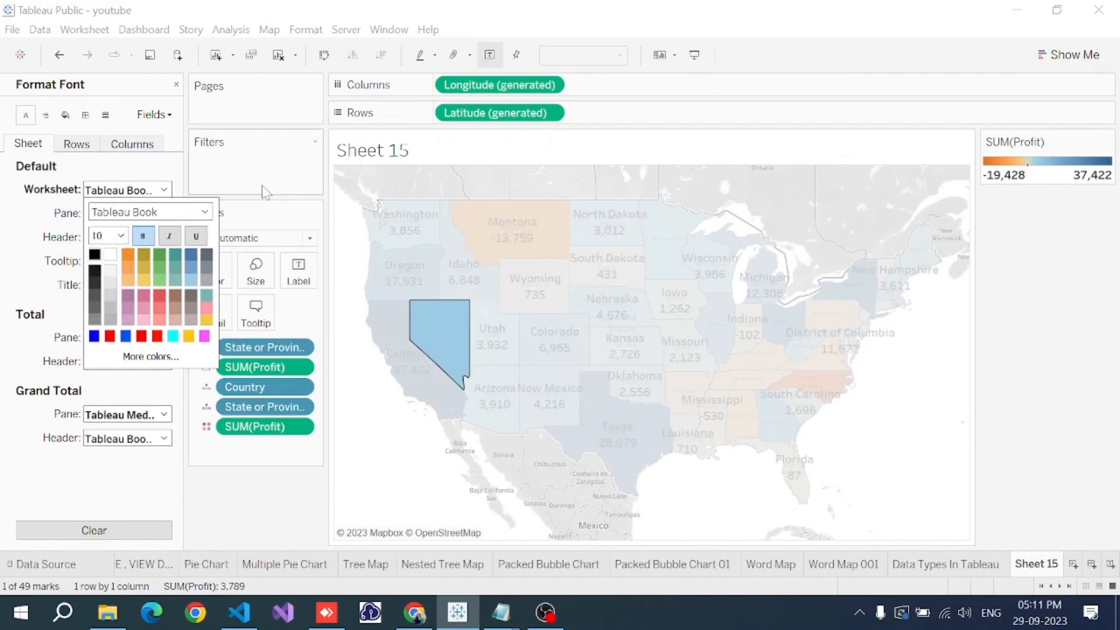
left_click(245, 498)
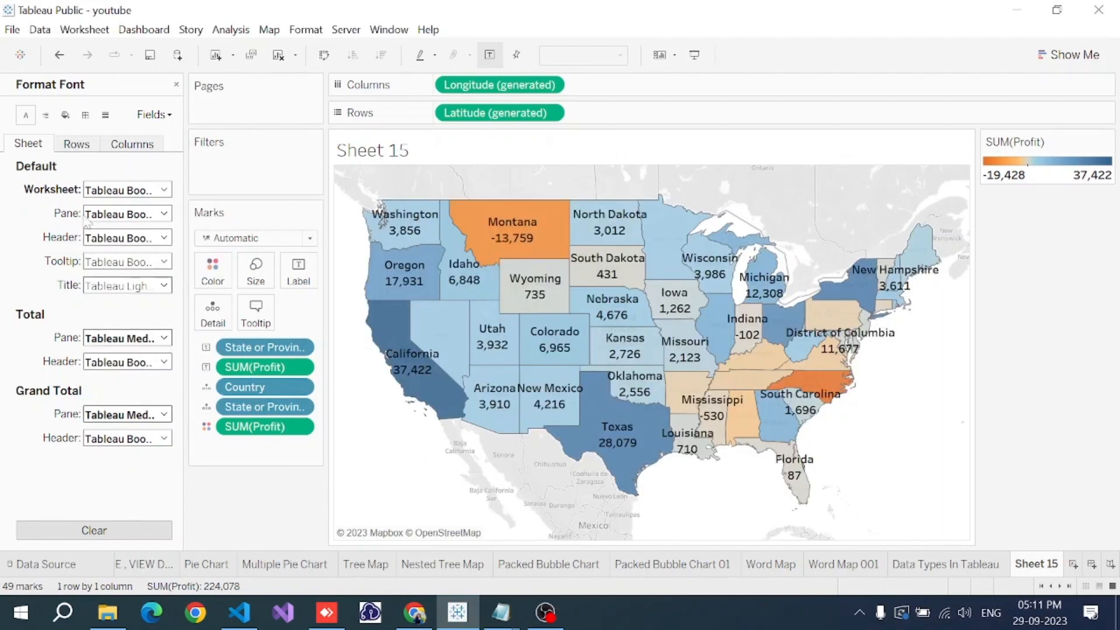
Set the worksheet's default shading to blue
left_click(64, 116)
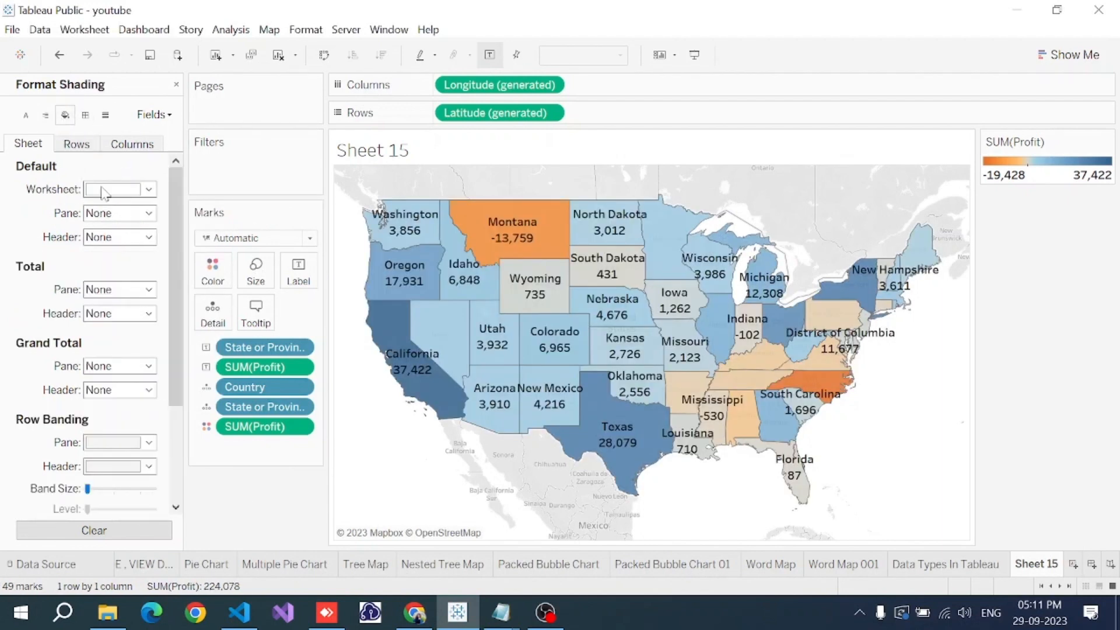
left_click(149, 189)
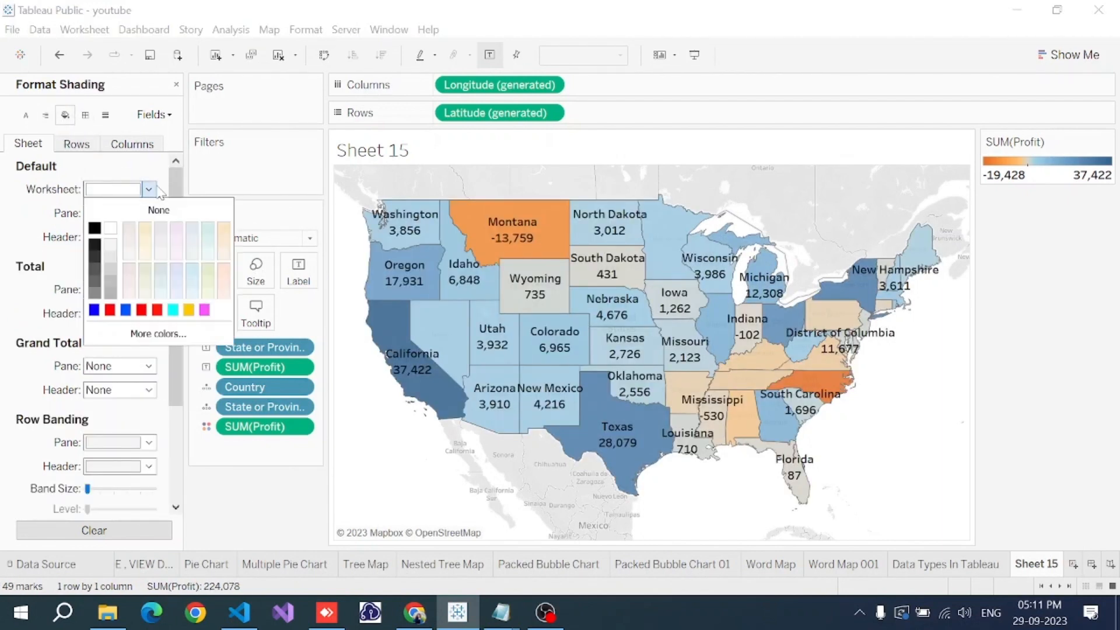
left_click(93, 309)
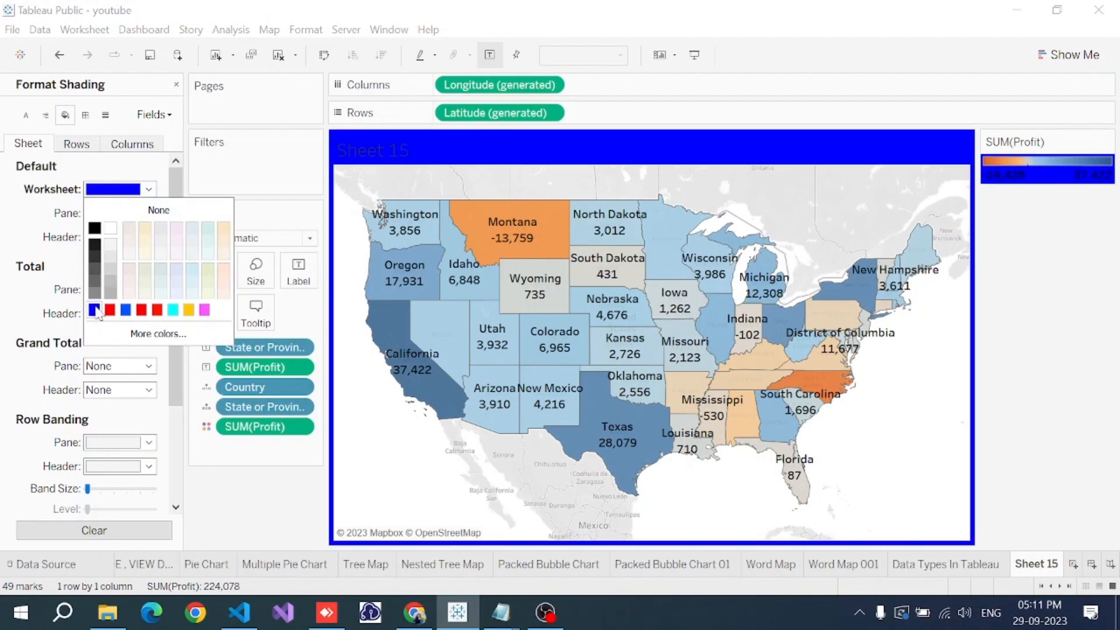
left_click(208, 500)
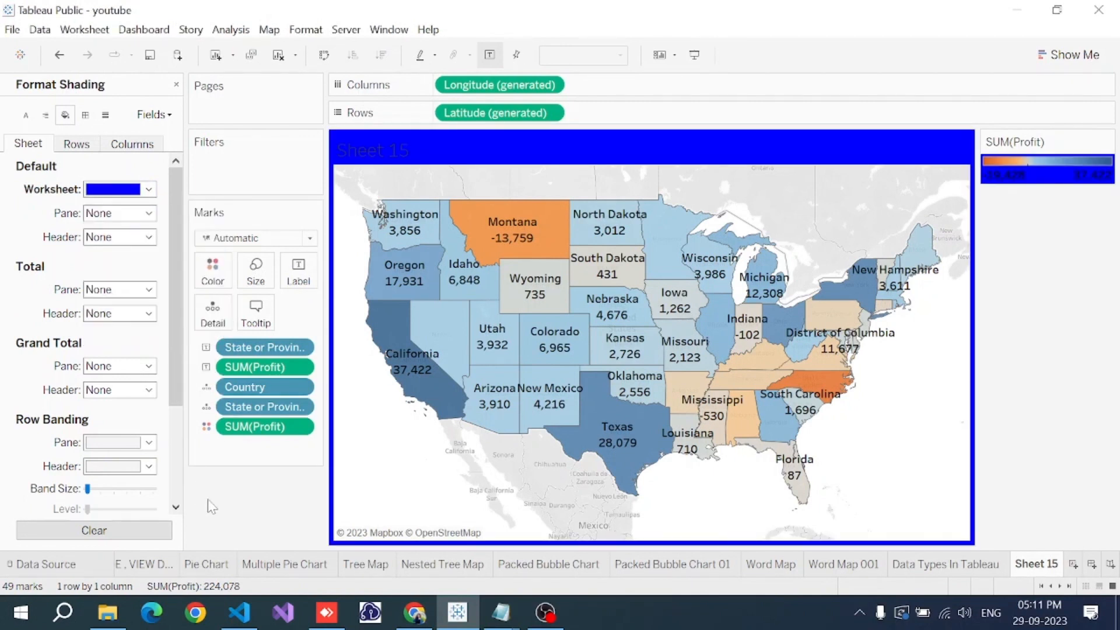
Rename Sheet 15 as "Filled Map"
double_click(1044, 564)
type("Filled Map")
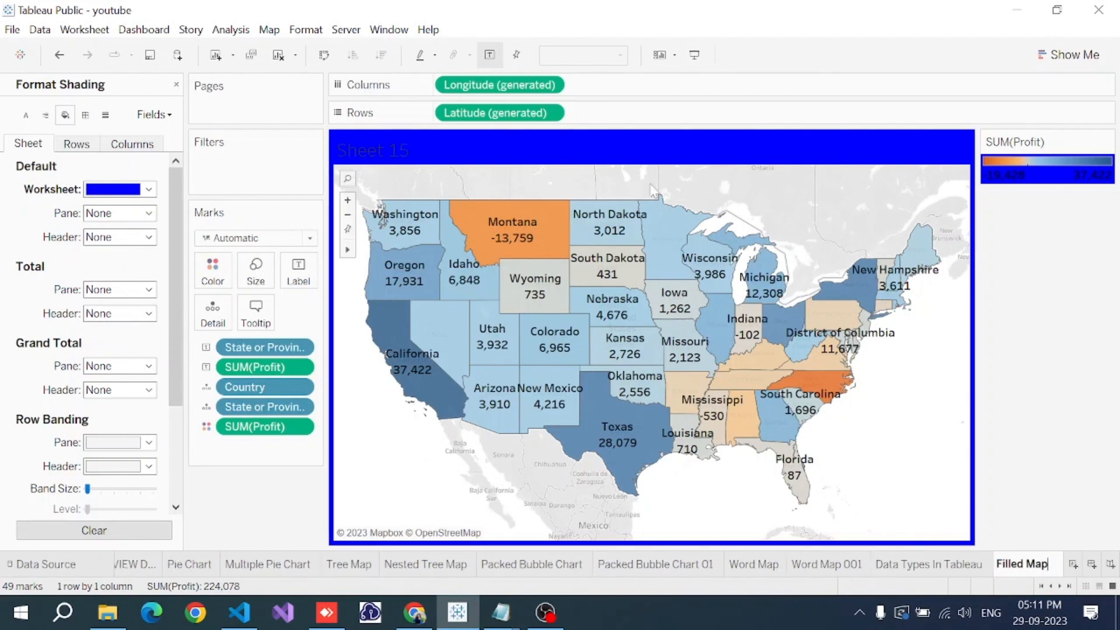
left_click(538, 144)
Format the sheet title as bold, white and centred
double_click(356, 138)
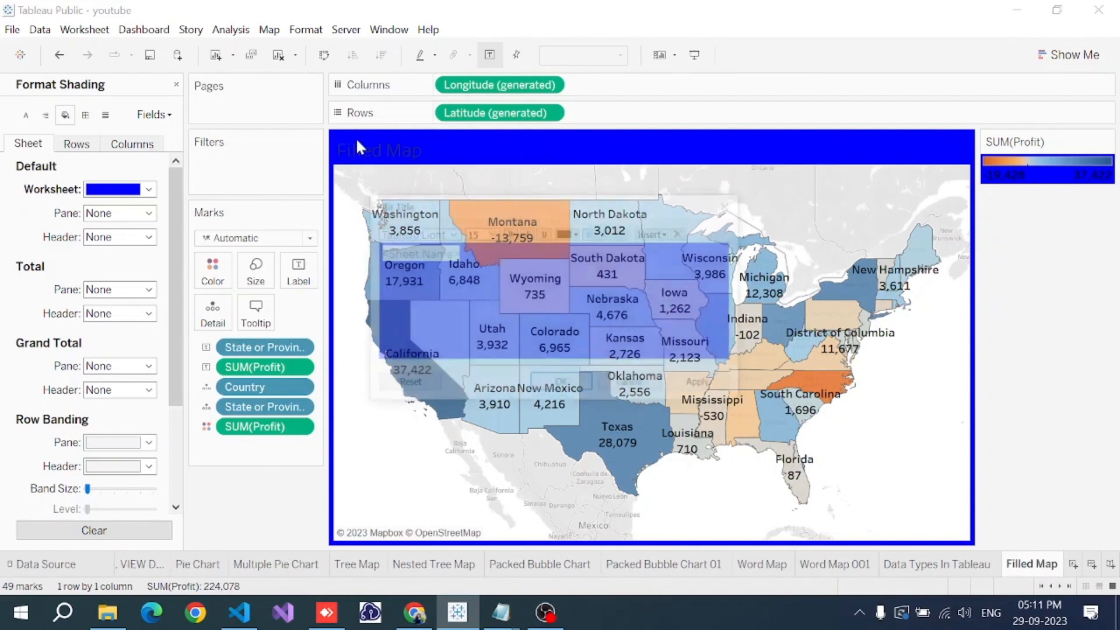
triple_click(433, 252)
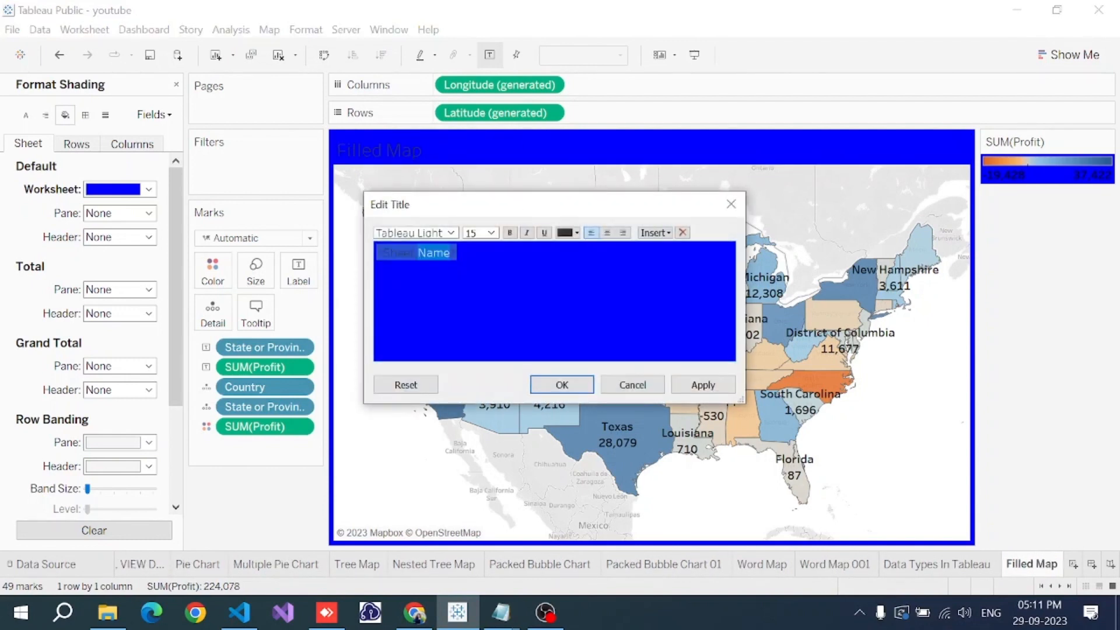
left_click(510, 233)
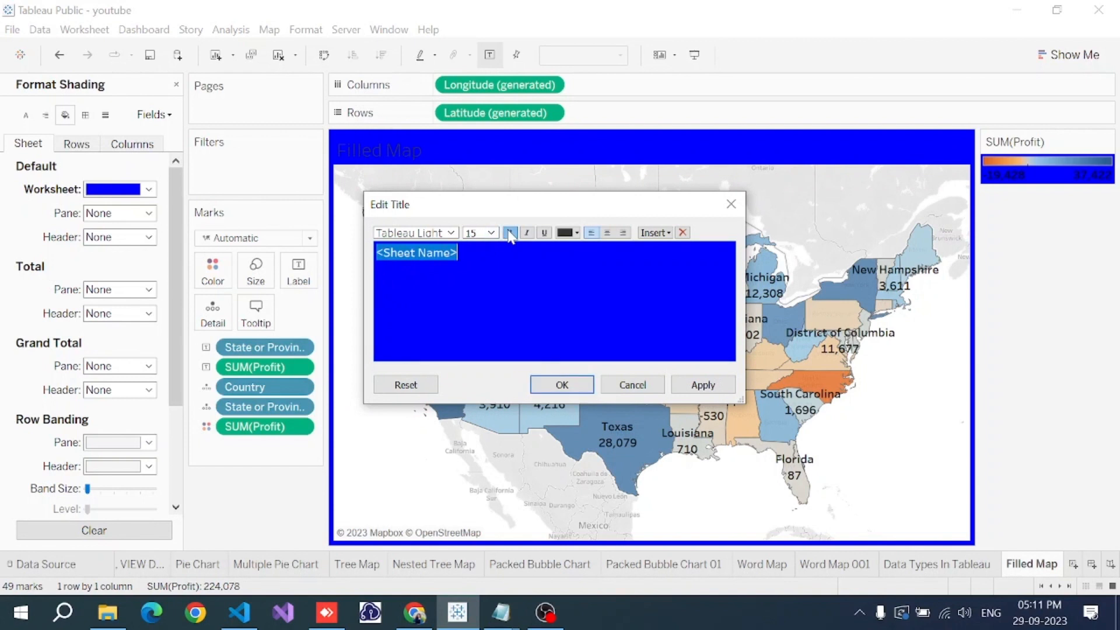
left_click(577, 233)
left_click(580, 246)
left_click(607, 233)
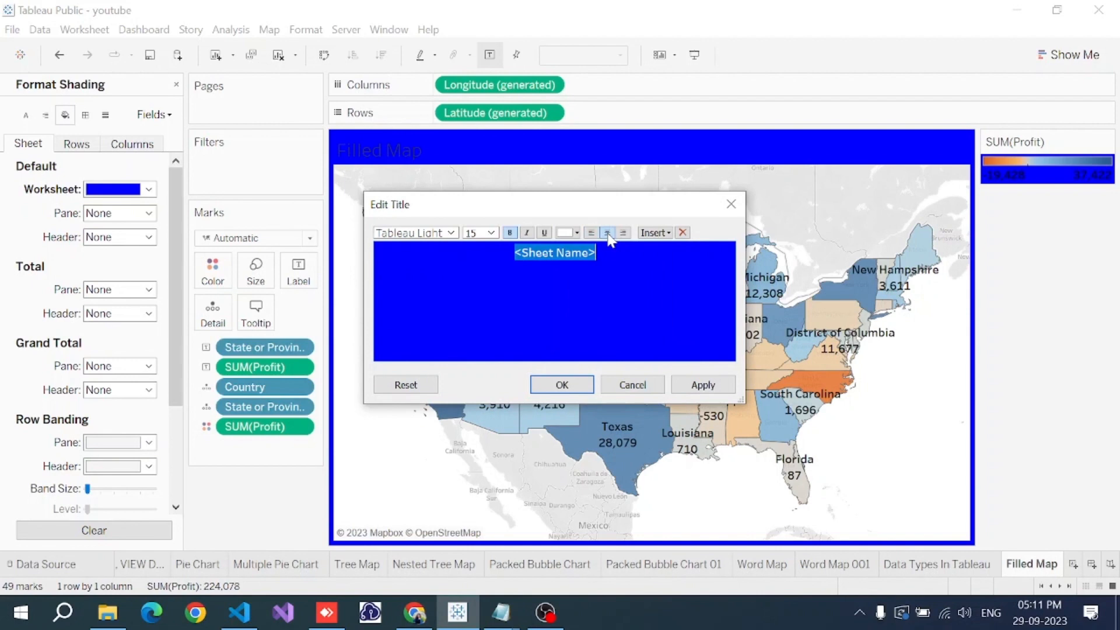
left_click(688, 386)
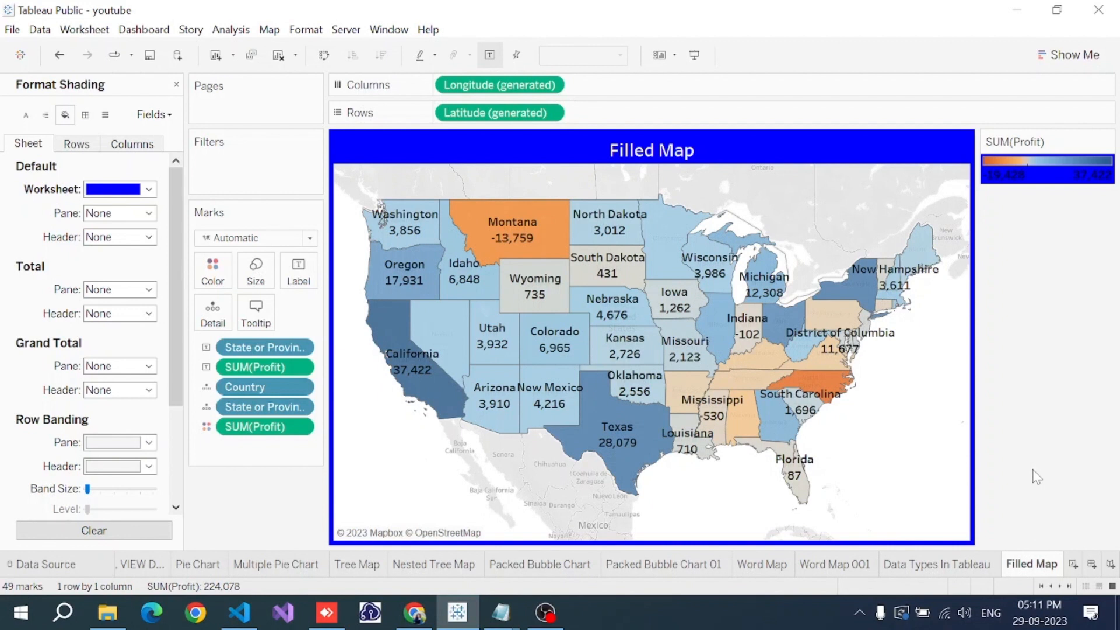
Add a new worksheet and place State or Province and Country on its Detail mark
left_click(1073, 564)
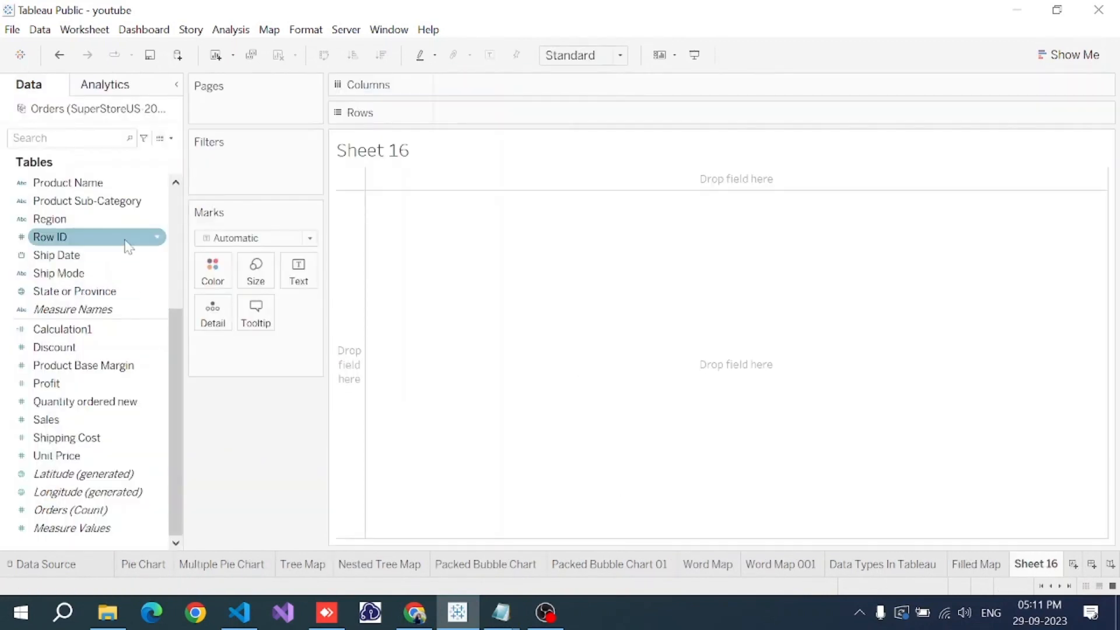
left_click(65, 257)
scroll(66, 262, "up", 3)
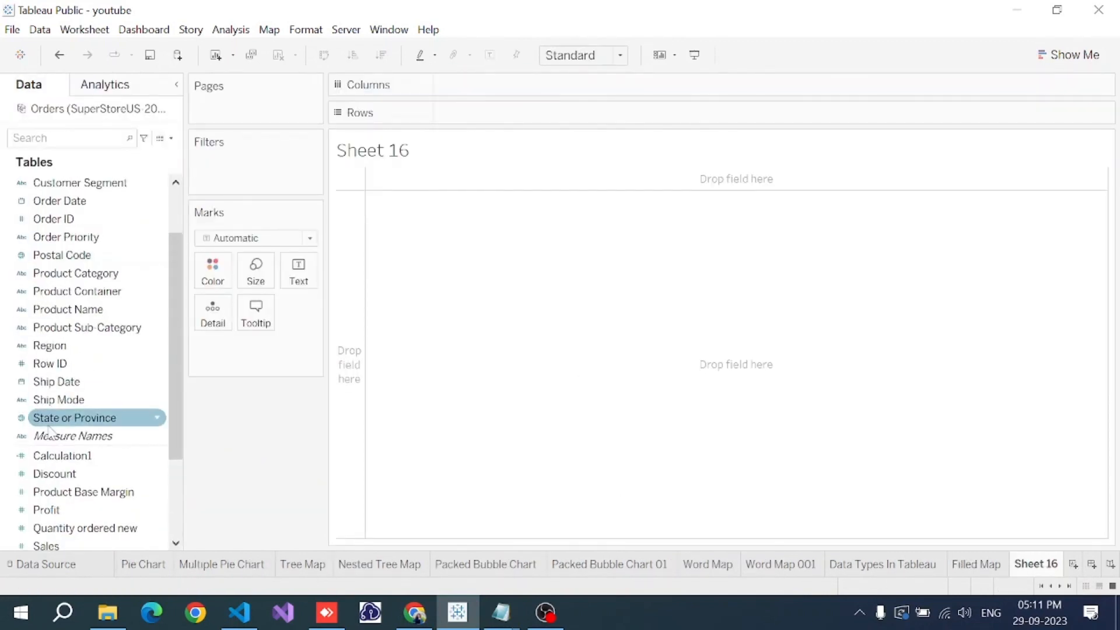
left_click_drag(59, 424, 196, 307)
scroll(58, 201, "up", 2)
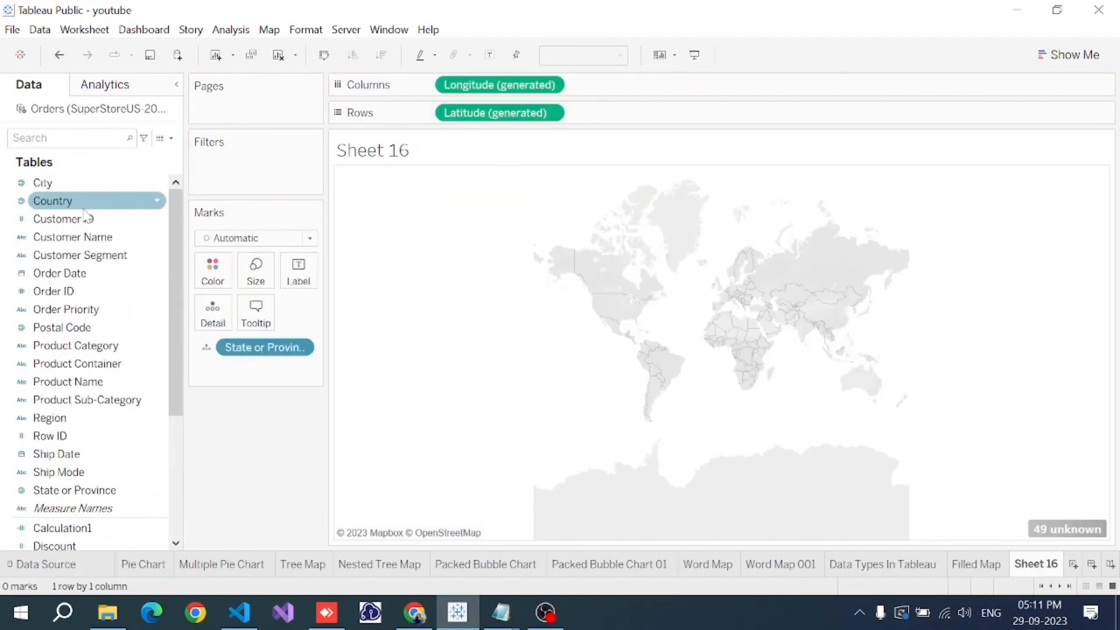
left_click_drag(58, 201, 212, 309)
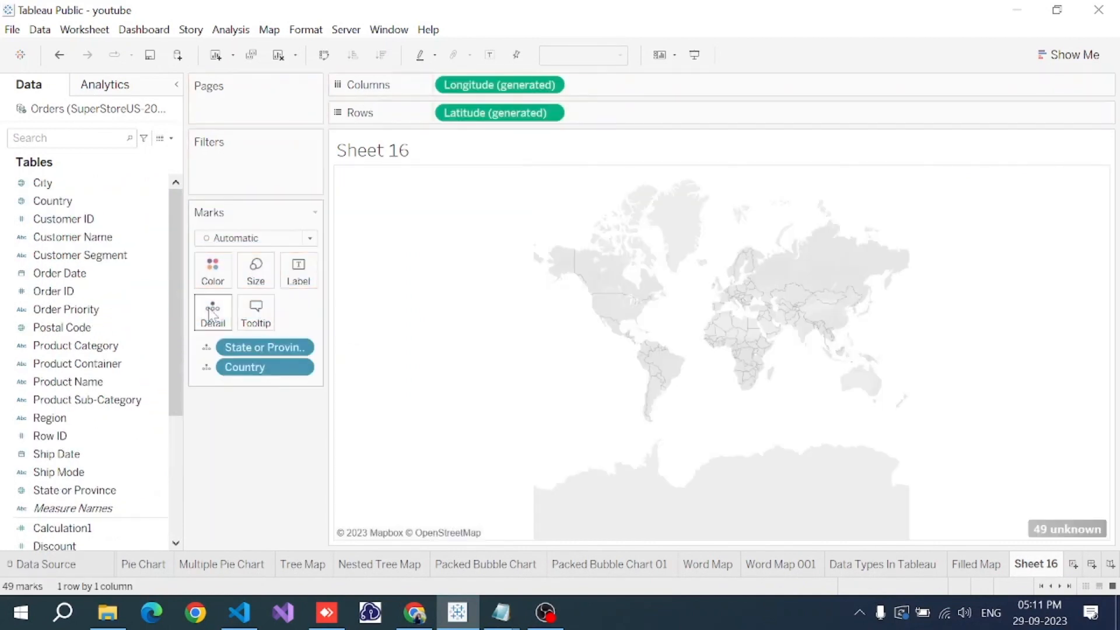
Colour the states on the new worksheet's map by Profit
scroll(121, 408, "down", 4)
left_click(83, 389)
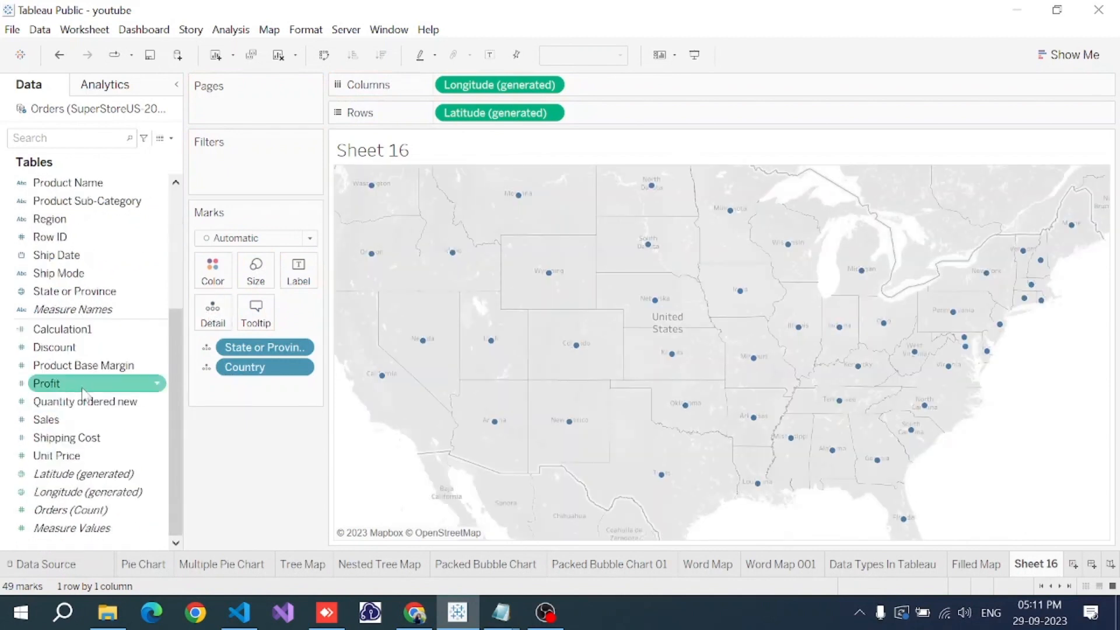
left_click_drag(79, 390, 212, 271)
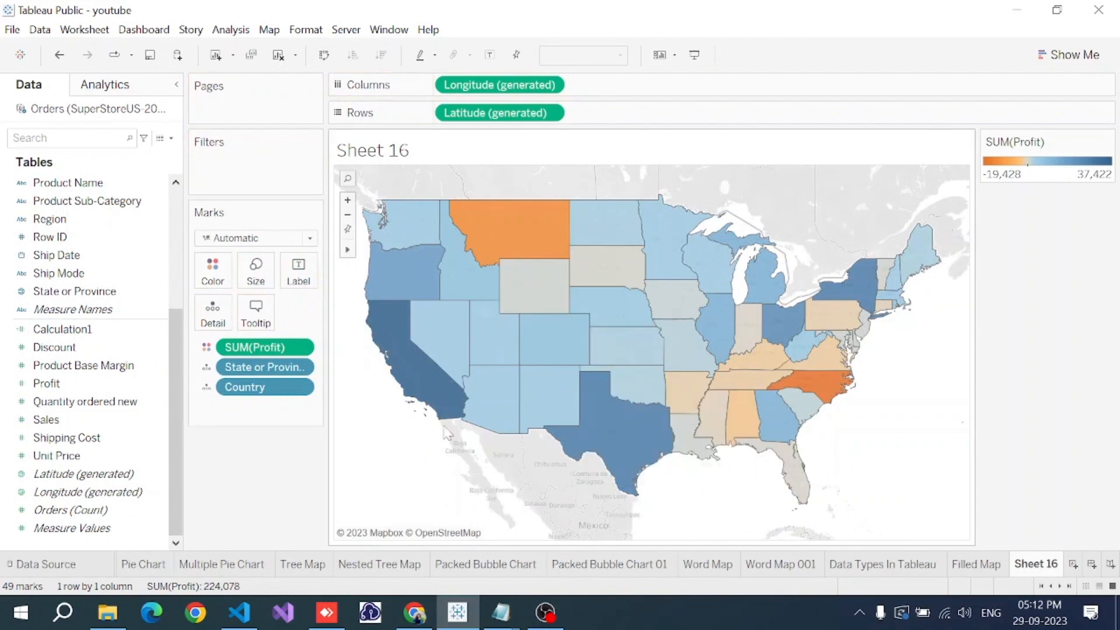
mouse_move(590, 405)
mouse_move(562, 391)
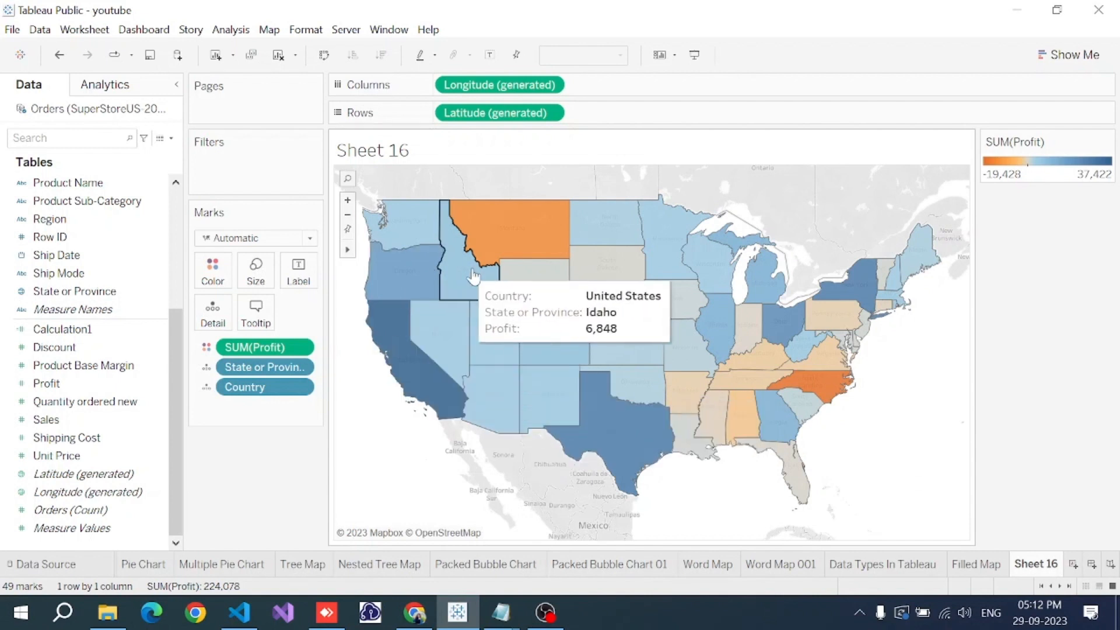
mouse_move(647, 272)
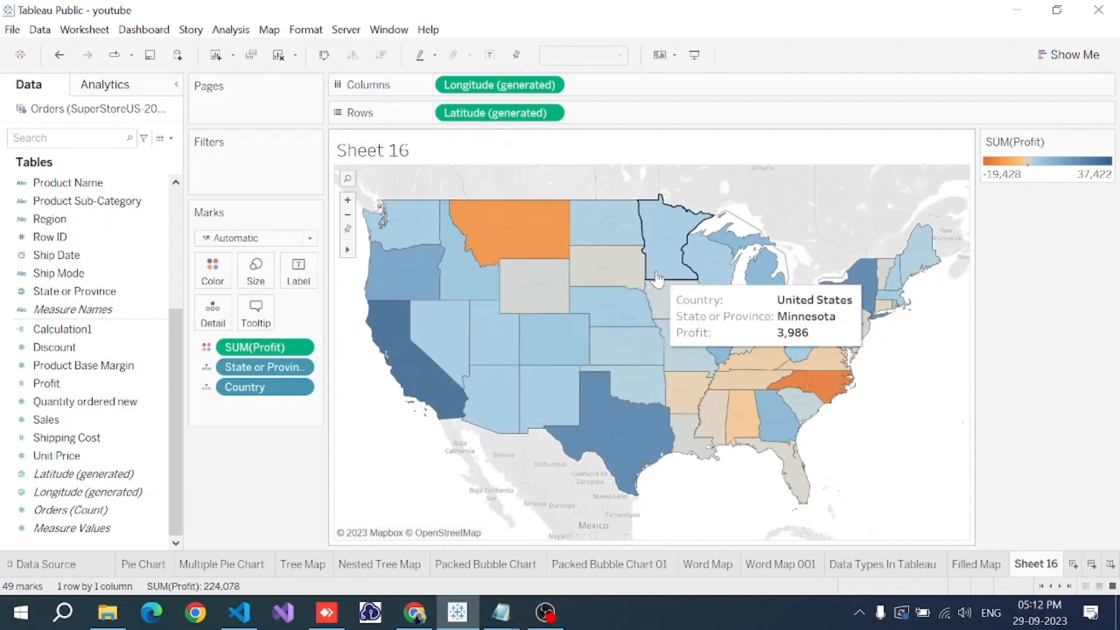
mouse_move(534, 431)
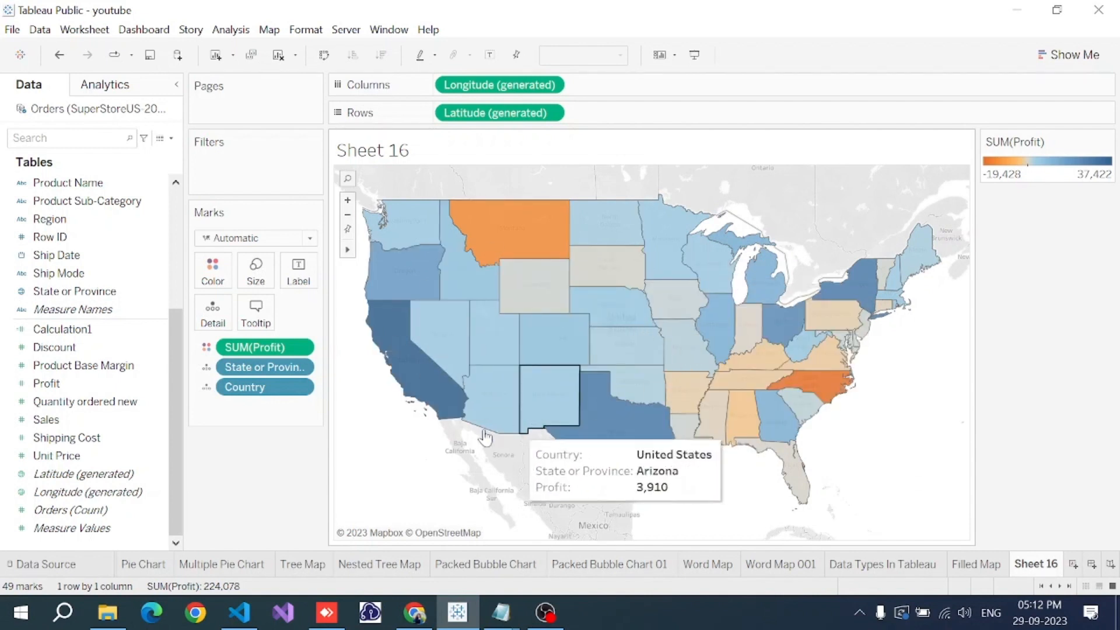
Label each state on the map with Profit, State or Province and Sales, in that order
left_click(125, 437)
left_click(71, 424)
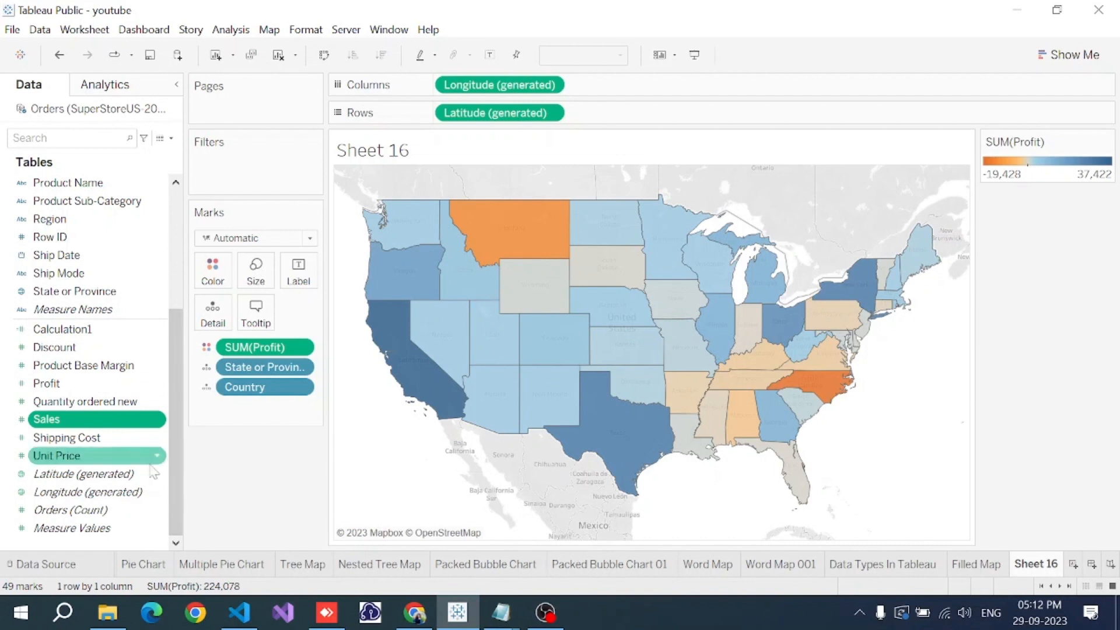
left_click(74, 390)
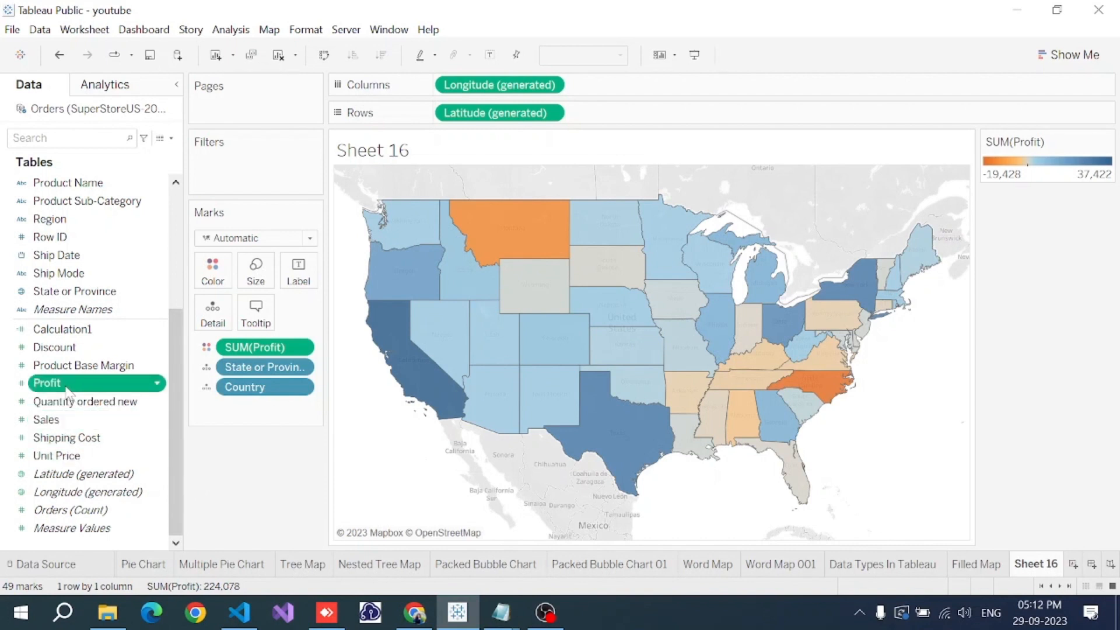
left_click_drag(66, 392, 298, 272)
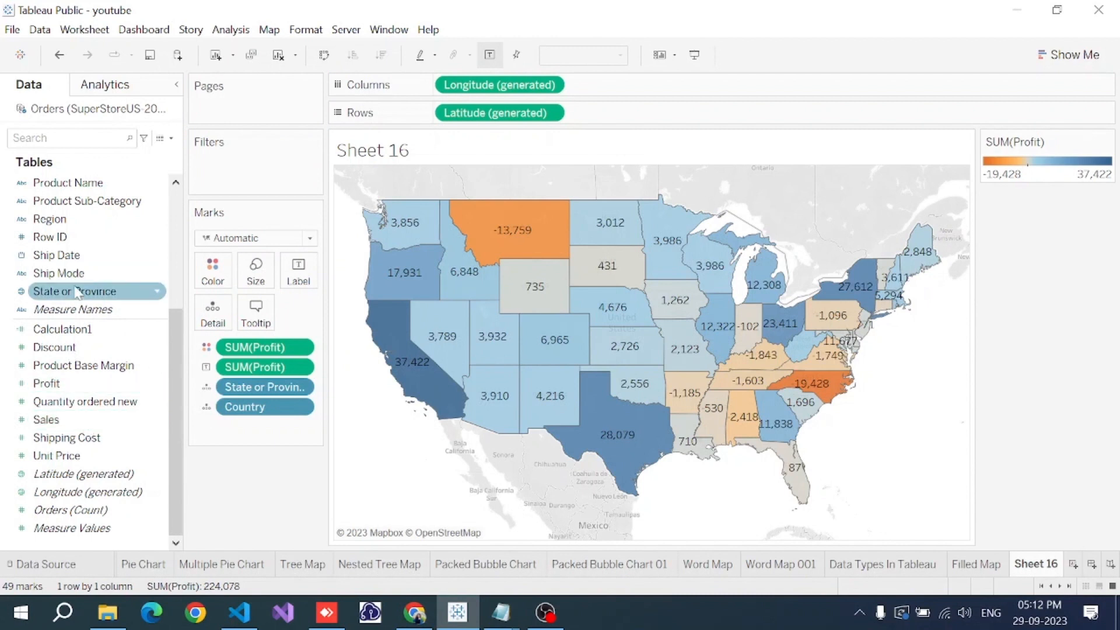
left_click_drag(66, 297, 294, 274)
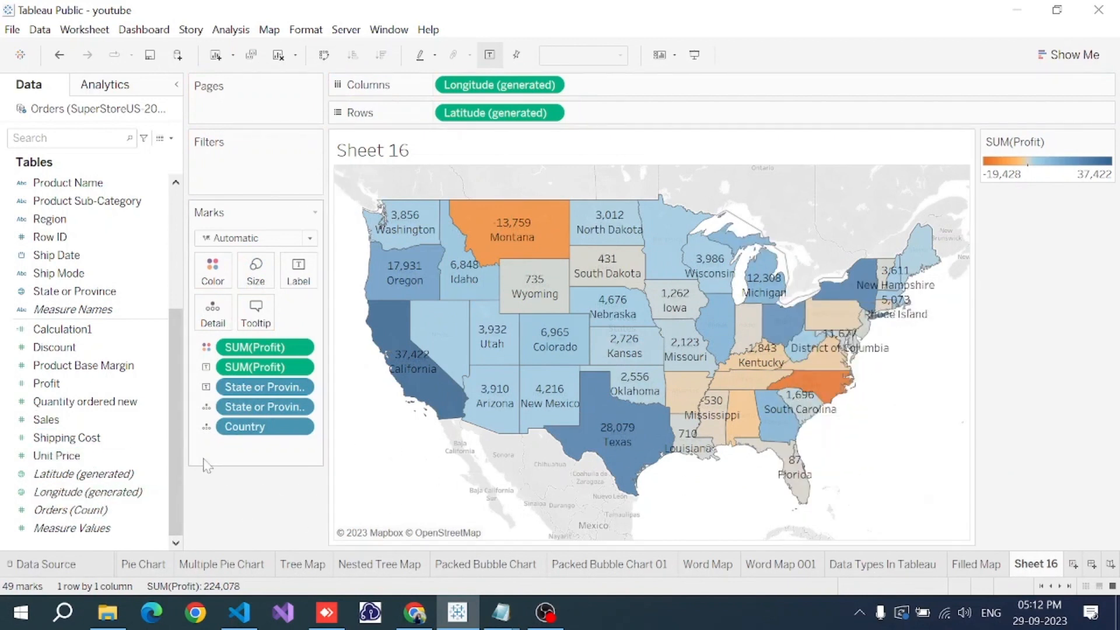
left_click(75, 421)
left_click_drag(75, 428, 296, 264)
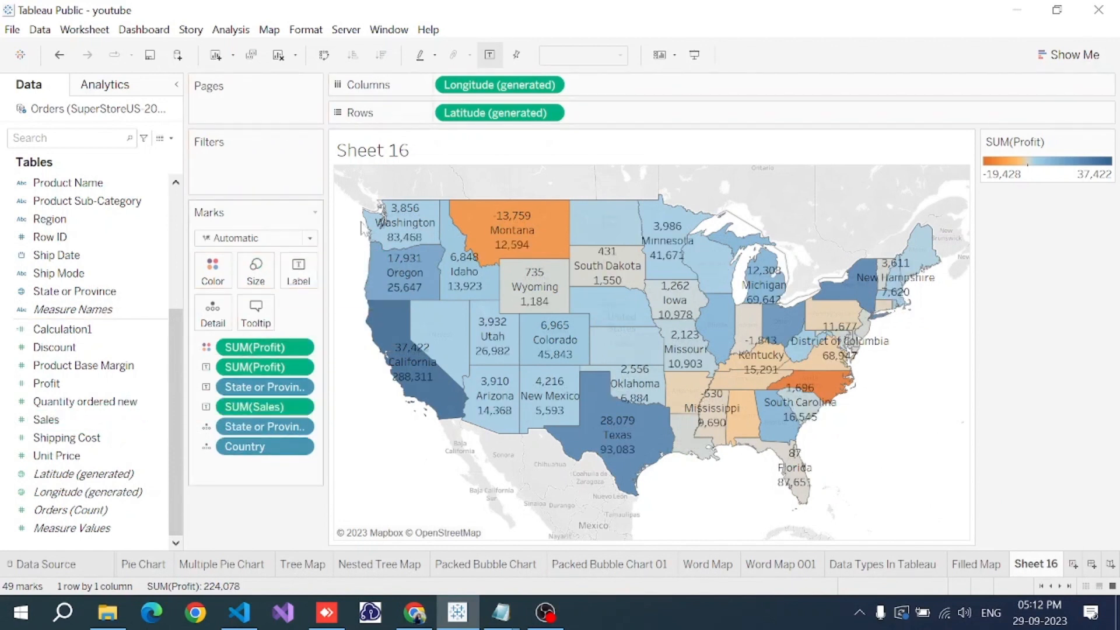
mouse_move(531, 292)
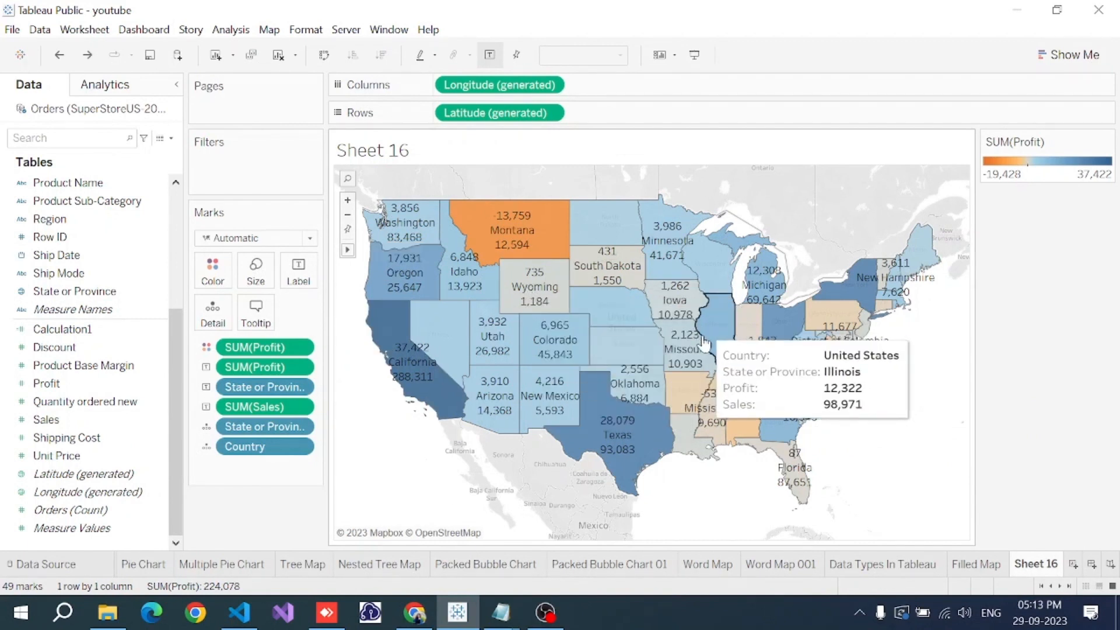
mouse_move(679, 280)
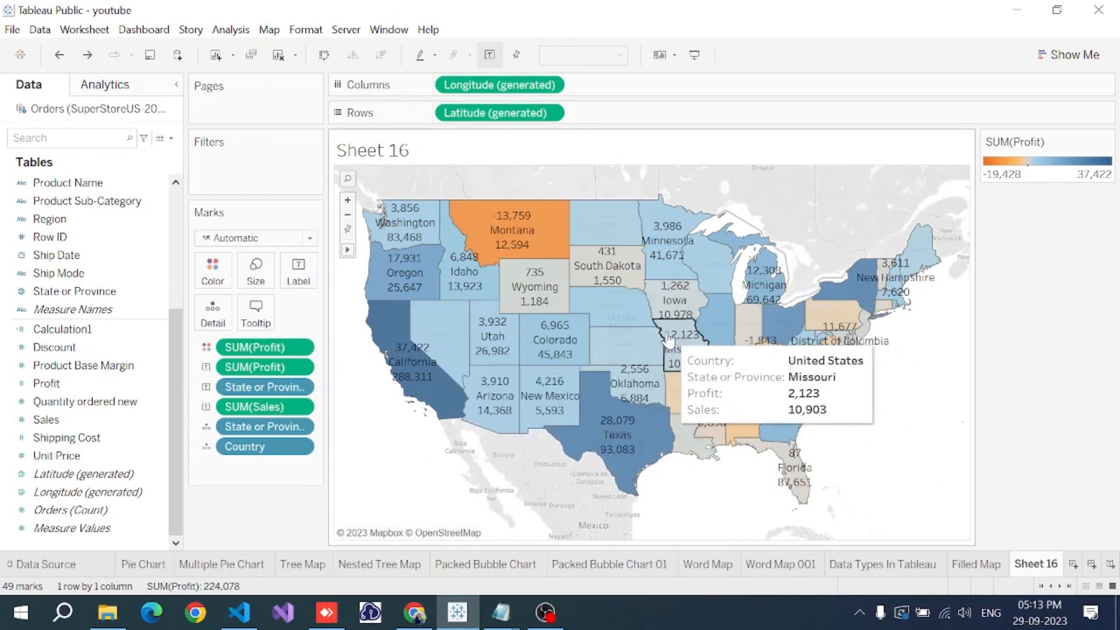
mouse_move(599, 349)
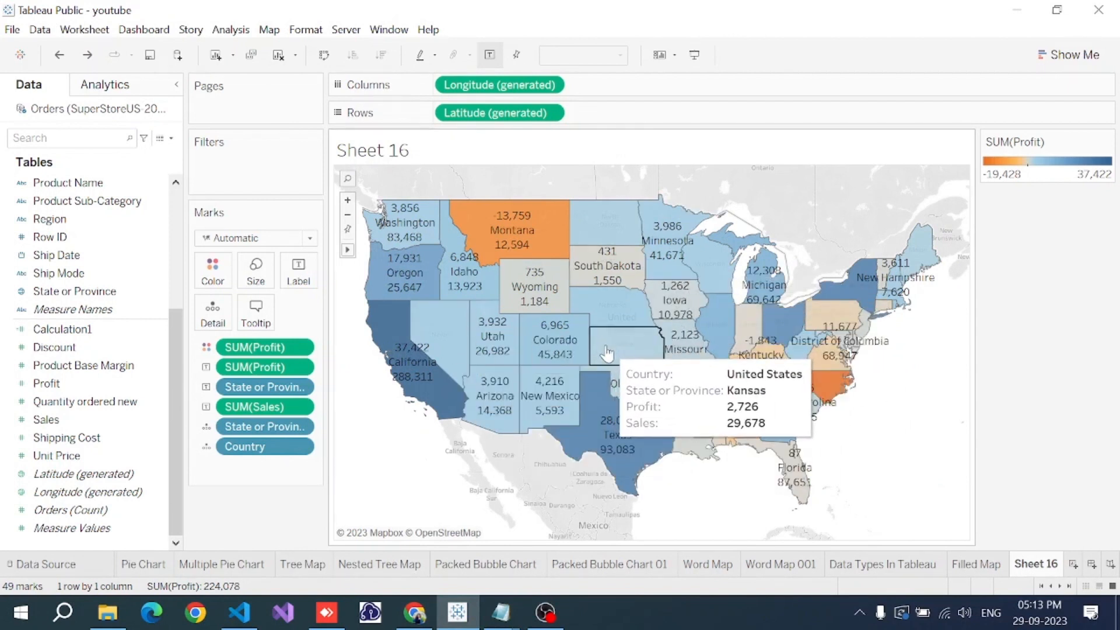
mouse_move(863, 312)
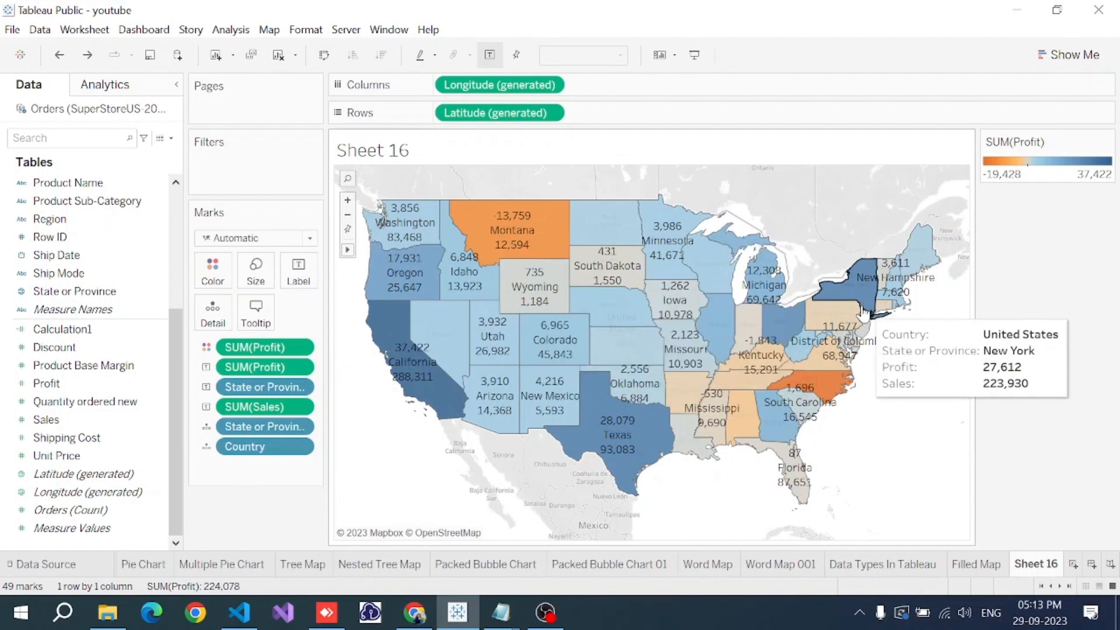
Review the Show Me chart options and replace the worksheet's displayed title with "Filled Map 001"
left_click(1070, 55)
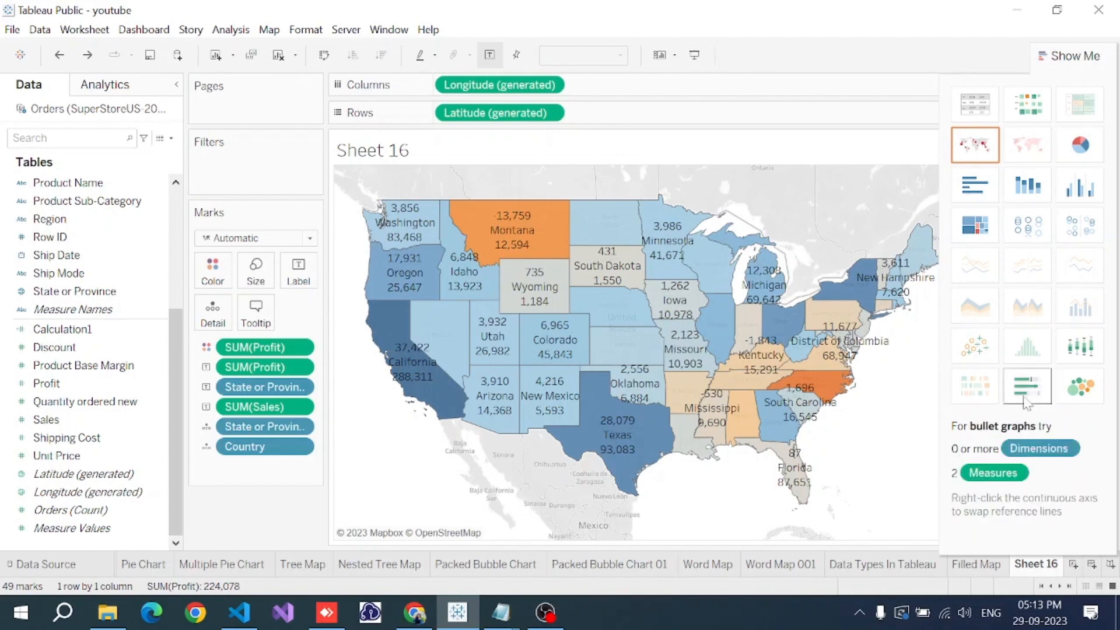
mouse_move(465, 306)
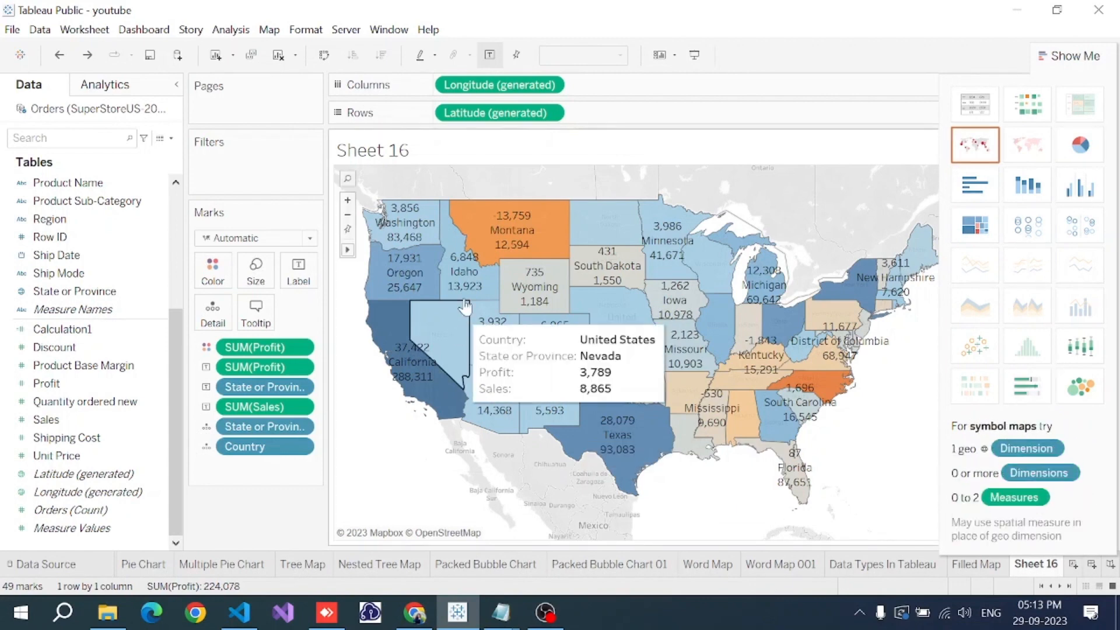
double_click(394, 151)
key("ctrl+a")
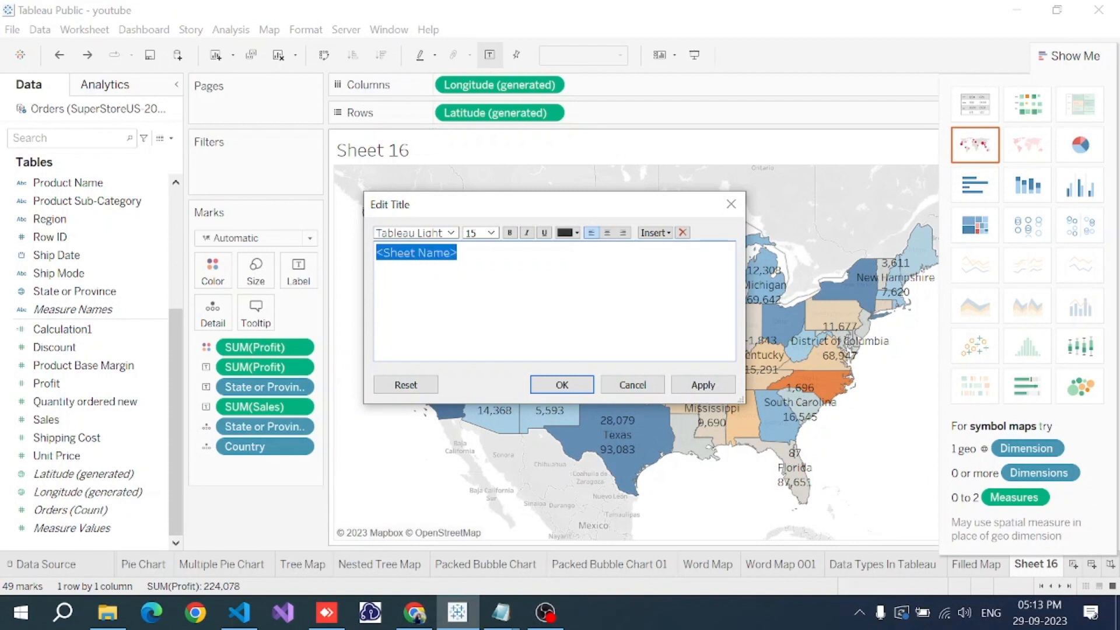
type("Filled Map 001")
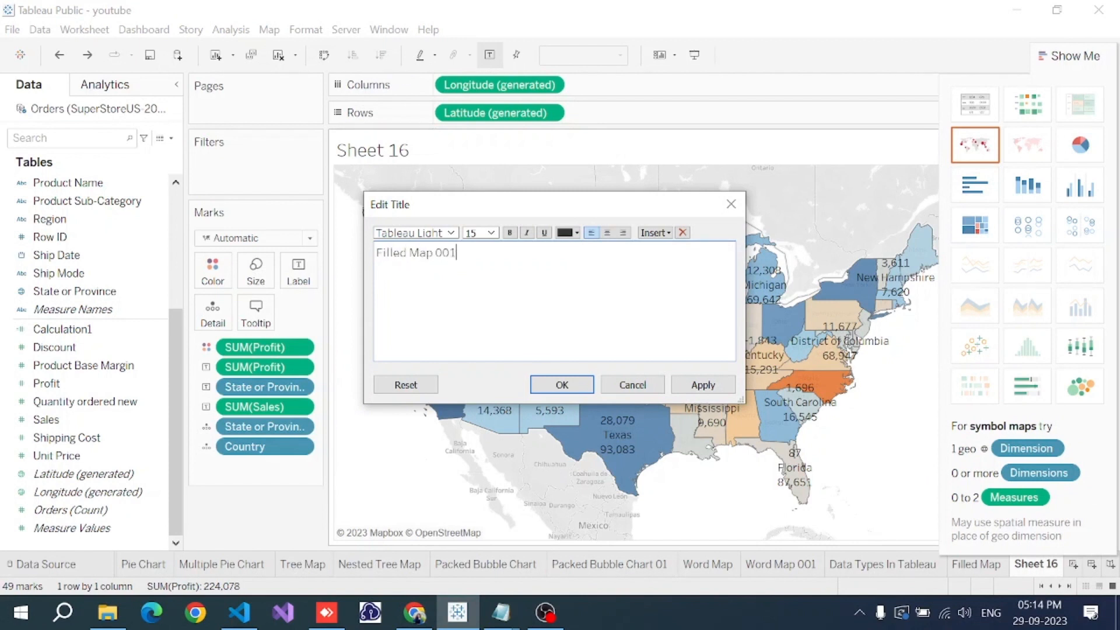
left_click(697, 388)
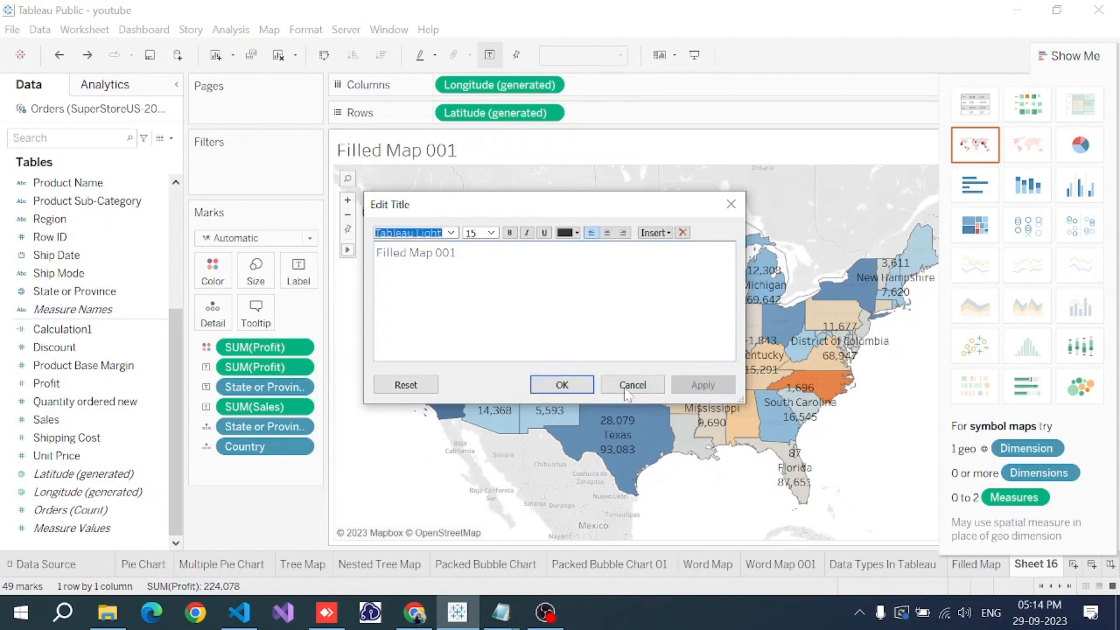
left_click(558, 383)
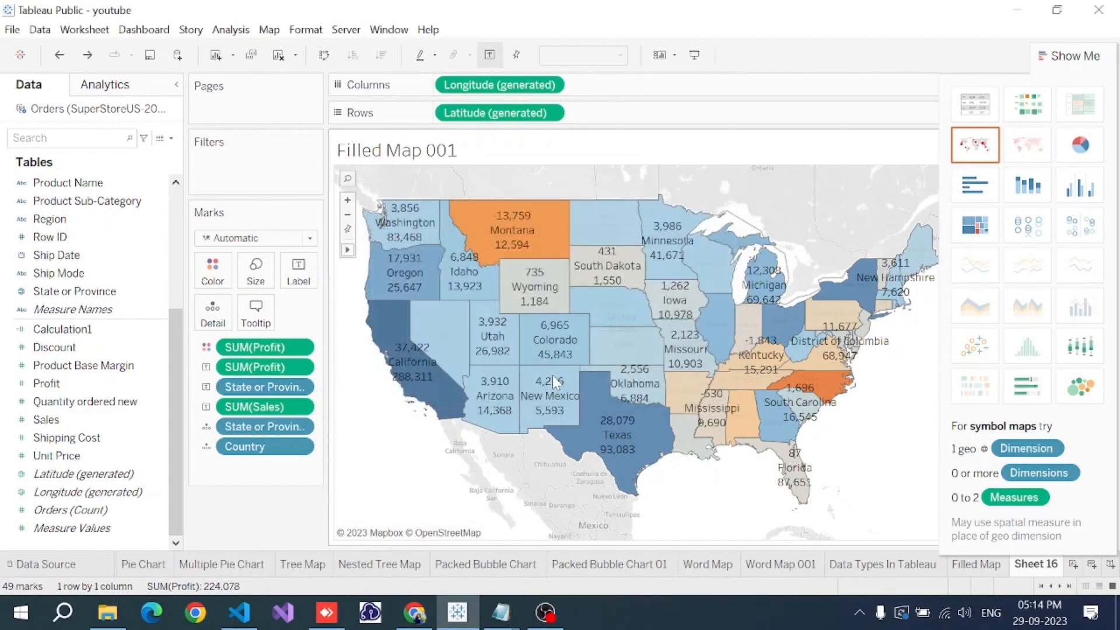
left_click(1068, 62)
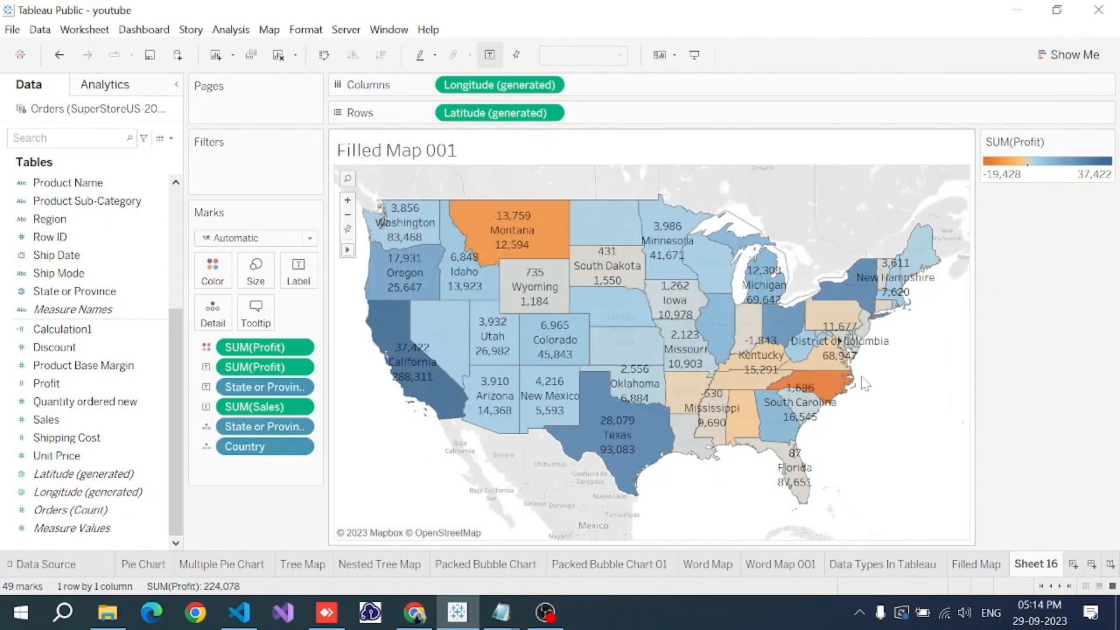